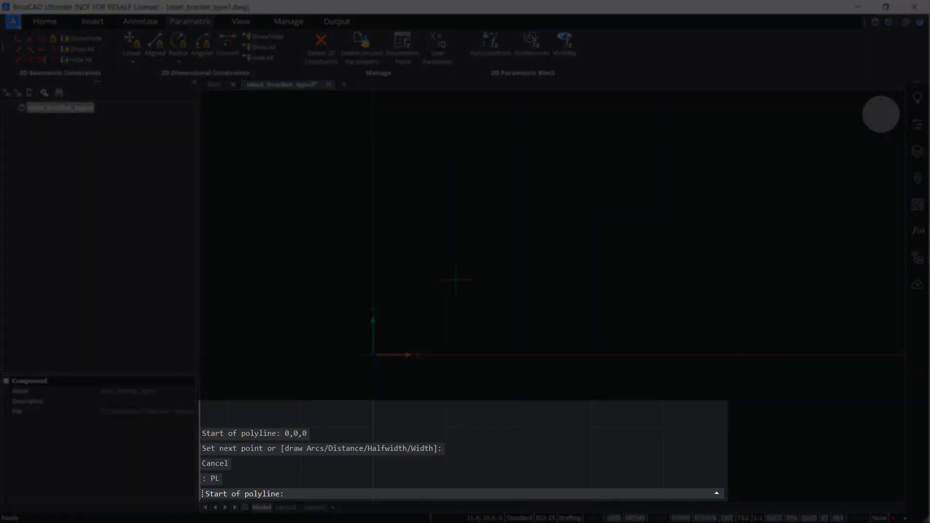
Step: Draw a polyline from 0,0 with segments 10, 20, 20, 10, 30, then close it
key("Return")
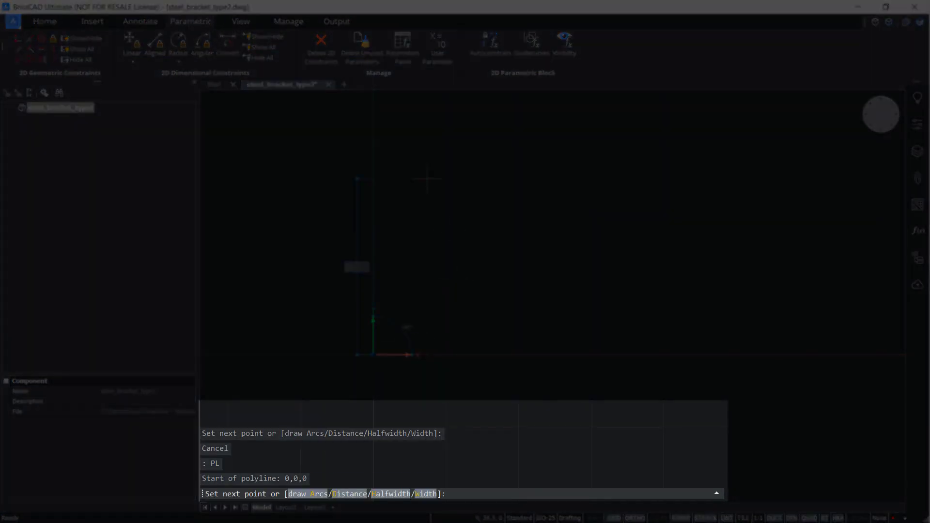
type("10")
key("Return")
type("20")
key("Return")
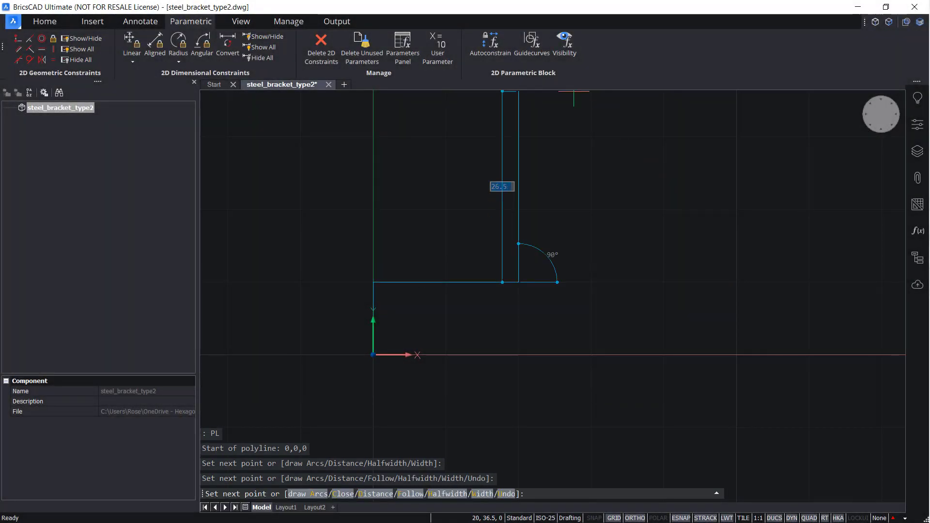
type("20")
key("Return")
type("10")
key("Return")
type("30")
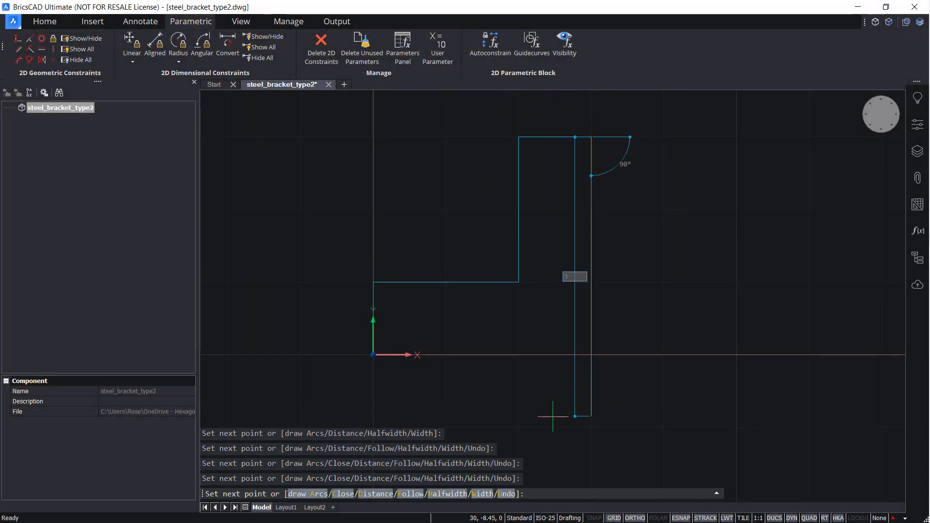
key("Return")
type("c")
key("Return")
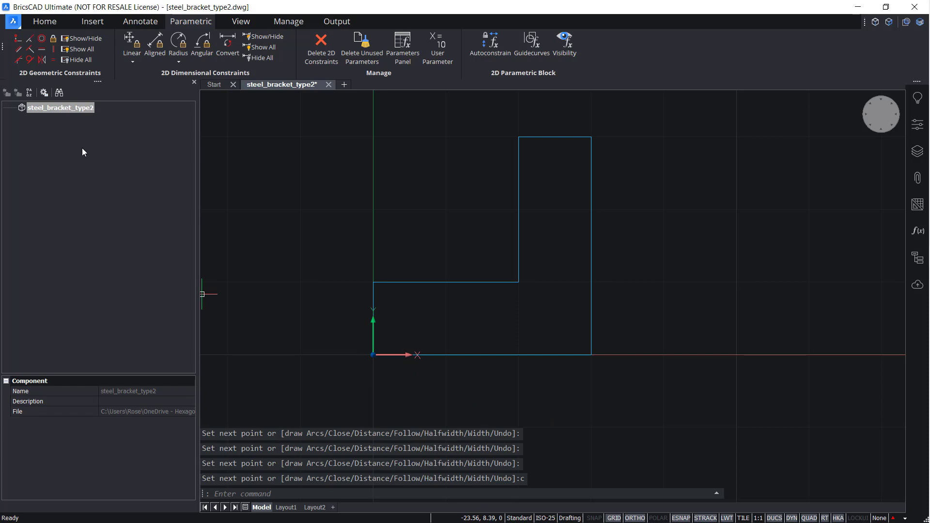
Step: Fix the origin corner and draw a radius-2 circle tracked 5 units into the lower leg
left_click(53, 38)
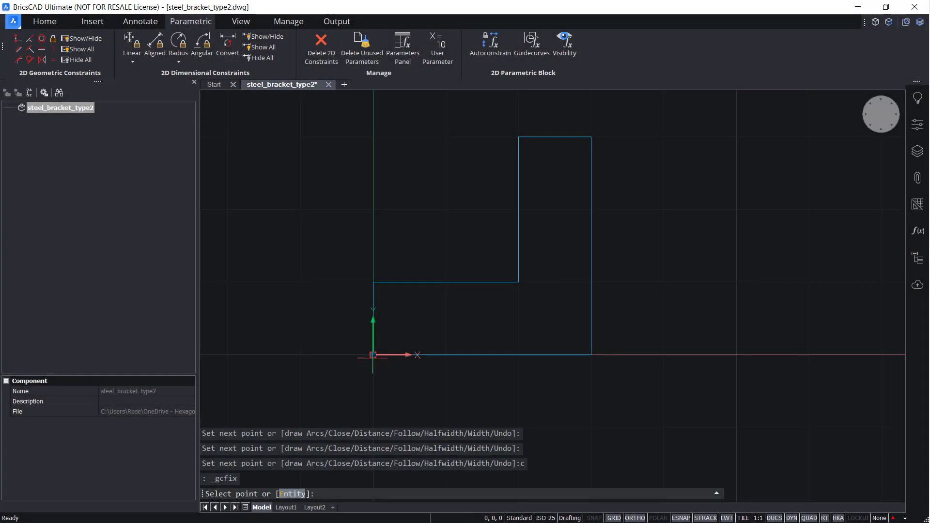
left_click(373, 354)
type("ci")
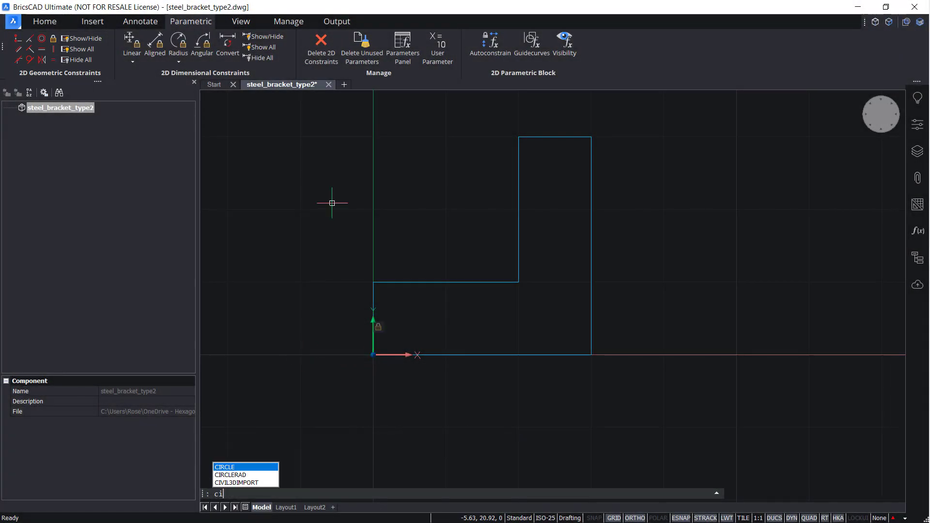
key("Return")
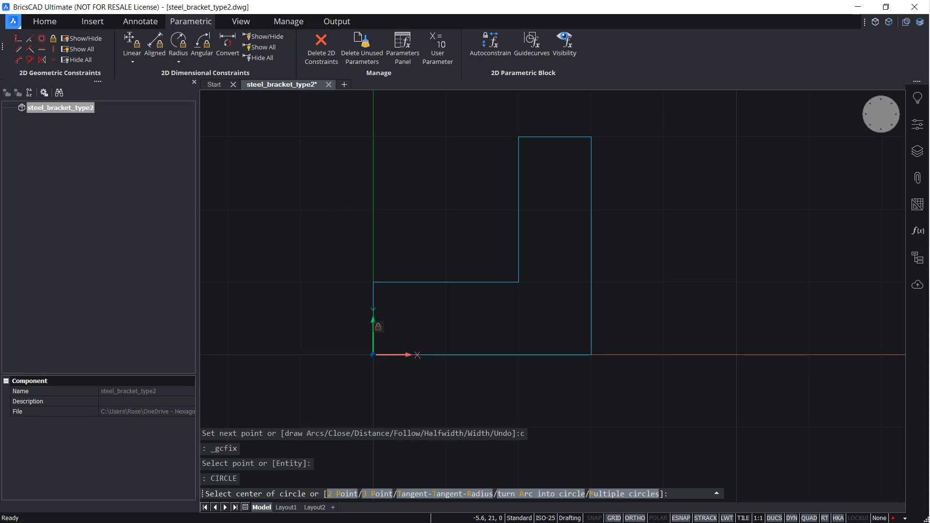
type("tk")
key("Return")
left_click(373, 317)
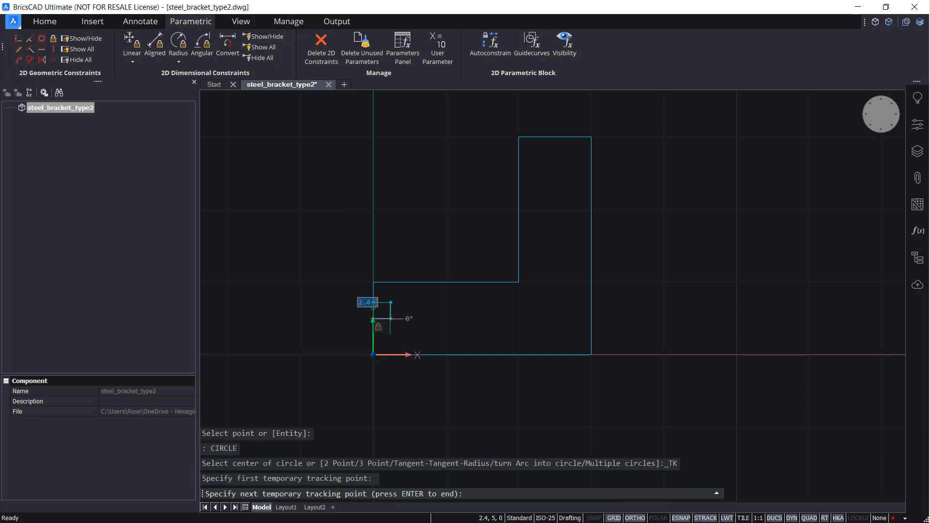
type("5")
key("Return")
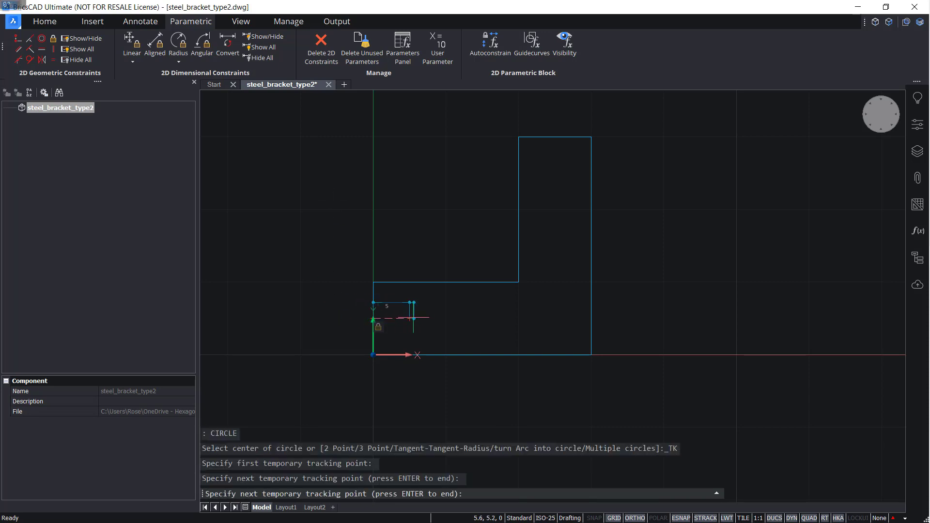
key("Return")
type("2")
key("Return")
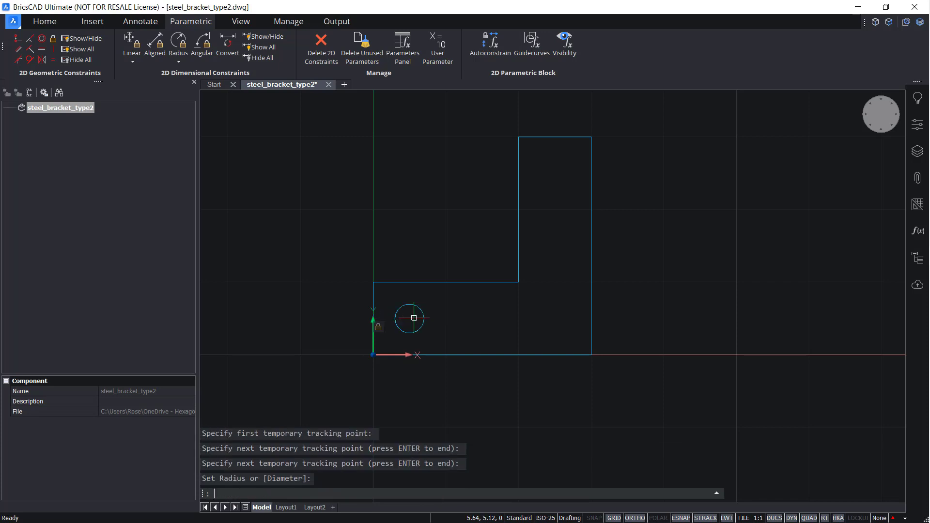
Step: Draw a second circle centred 5 units below the upper leg's top edge midpoint
key("Return")
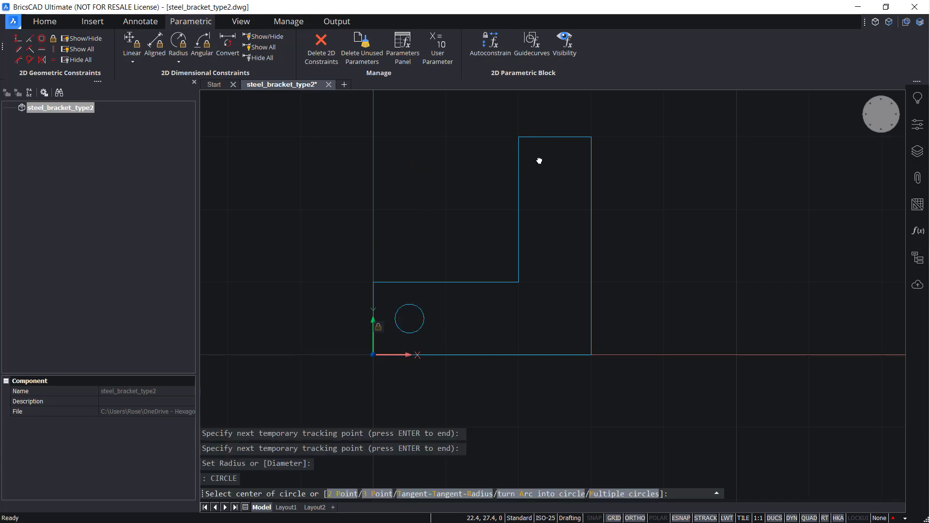
type("tk")
key("Return")
left_click(554, 137)
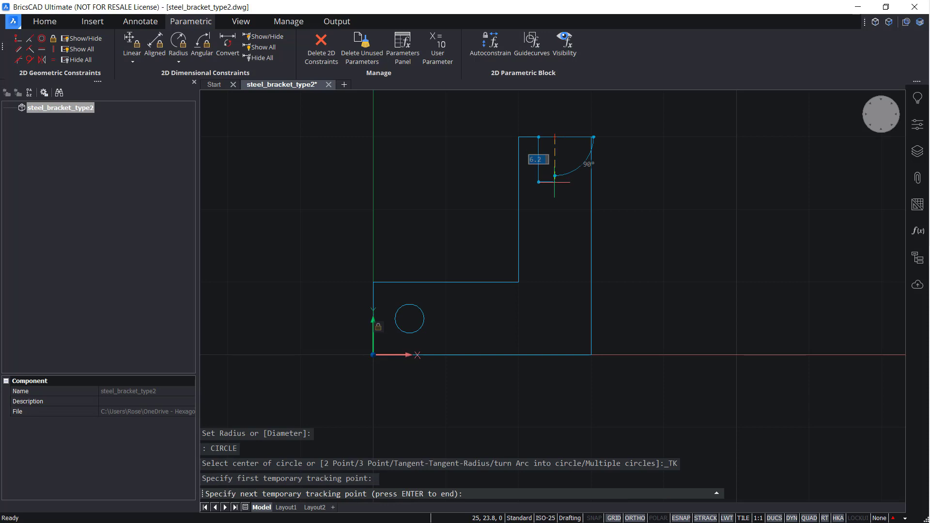
type("5")
key("Return")
key("Return")
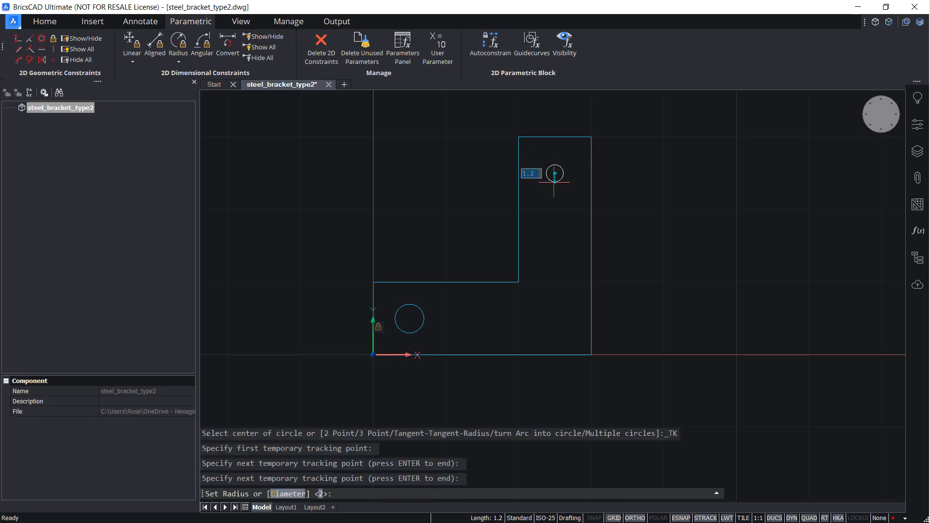
key("Return")
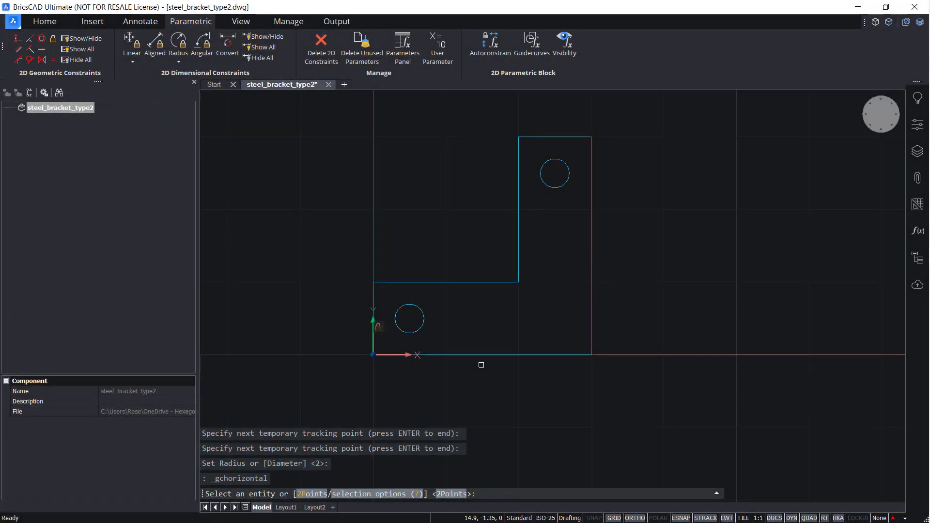
Step: Constrain the bracket's bottom and top edges to be horizontal
left_click(480, 356)
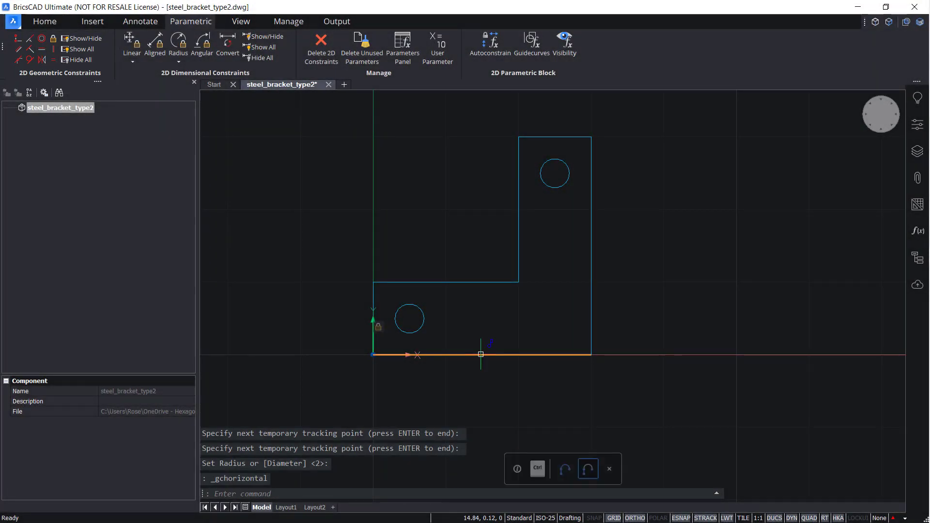
key("Return")
left_click(536, 139)
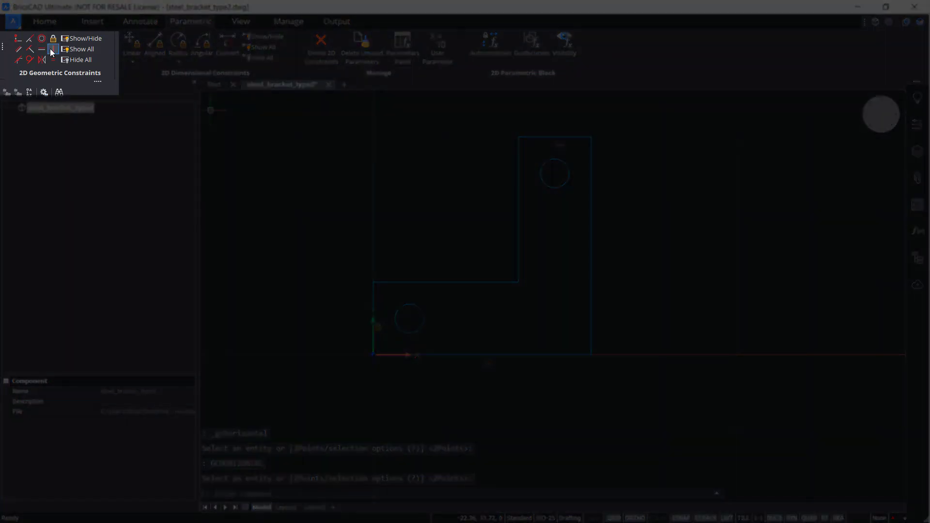
Step: Constrain the left, right and inner edges to be vertical
left_click(51, 49)
left_click(375, 297)
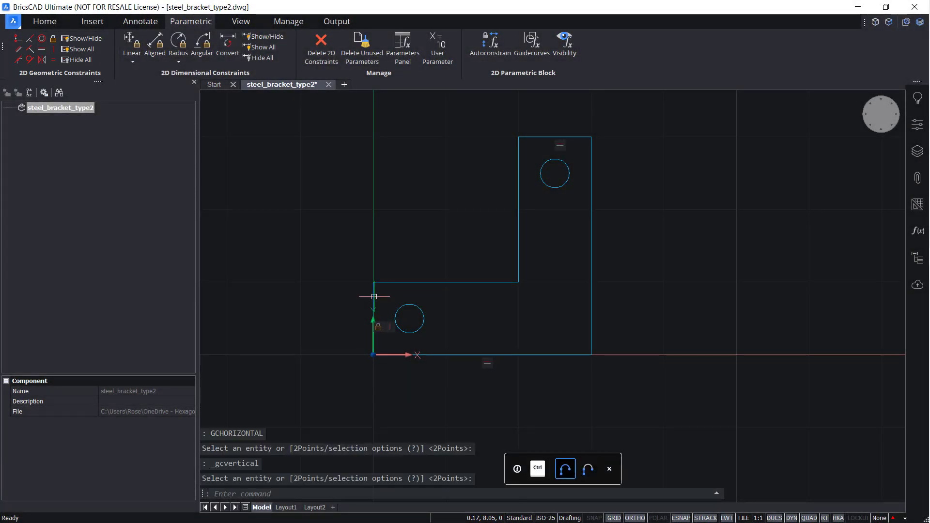
key("Return")
left_click(590, 281)
key("Return")
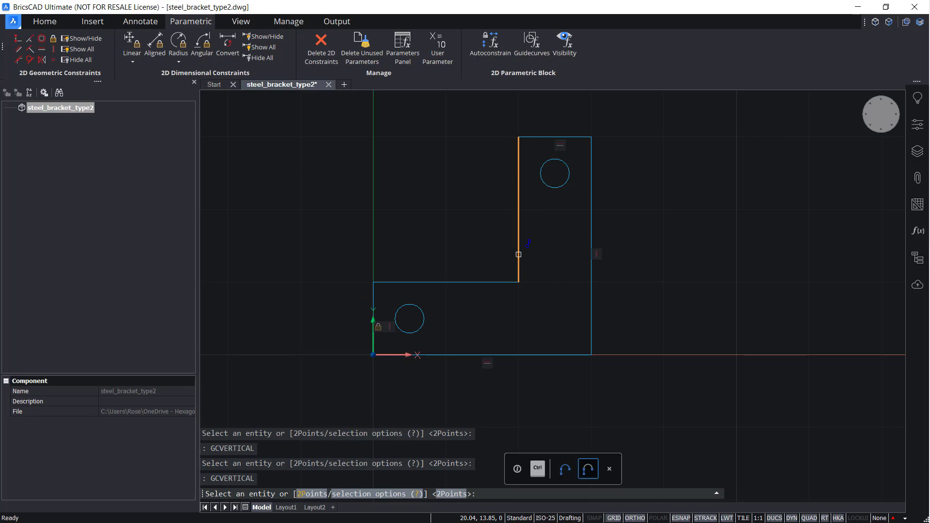
left_click(519, 228)
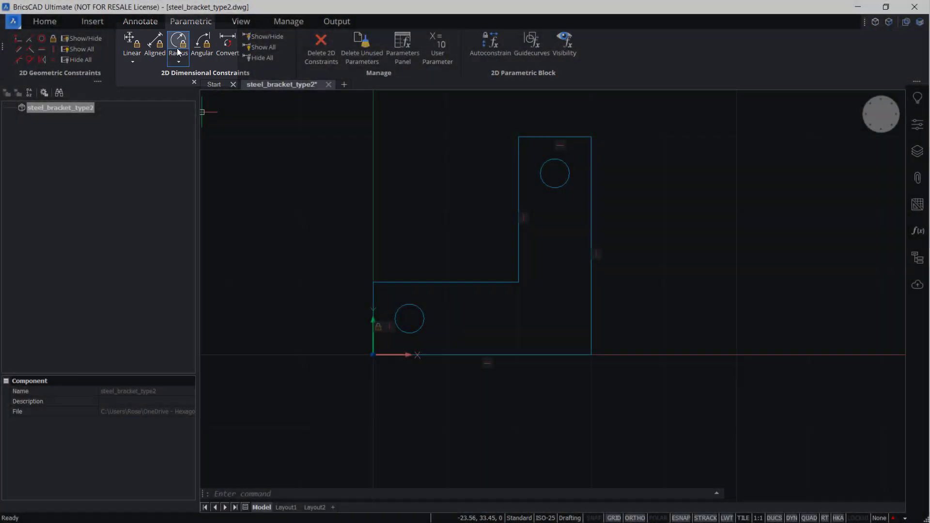
Step: Add radius constraints rad1=2 and rad2=2 to the lower and upper circles
left_click(177, 51)
left_click(405, 306)
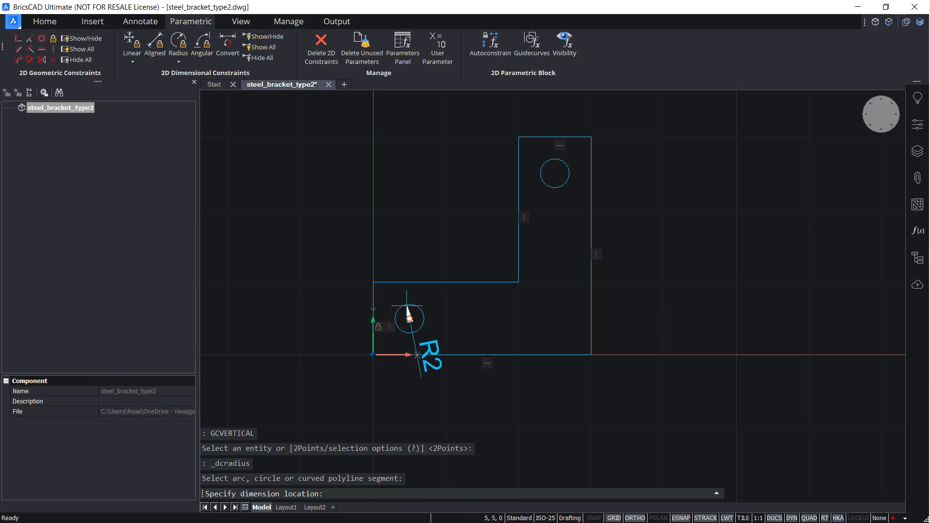
left_click(453, 289)
key("Return")
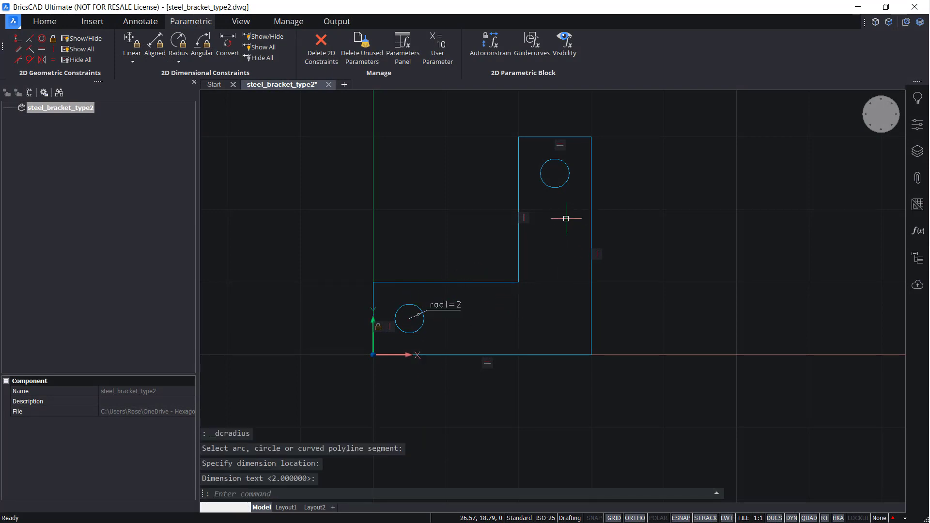
key("Return")
left_click(565, 163)
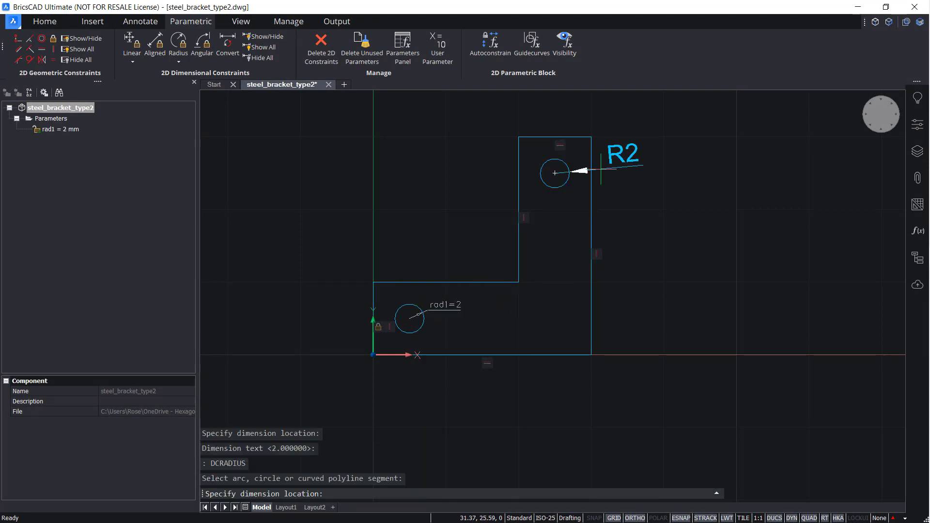
left_click(584, 151)
key("Return")
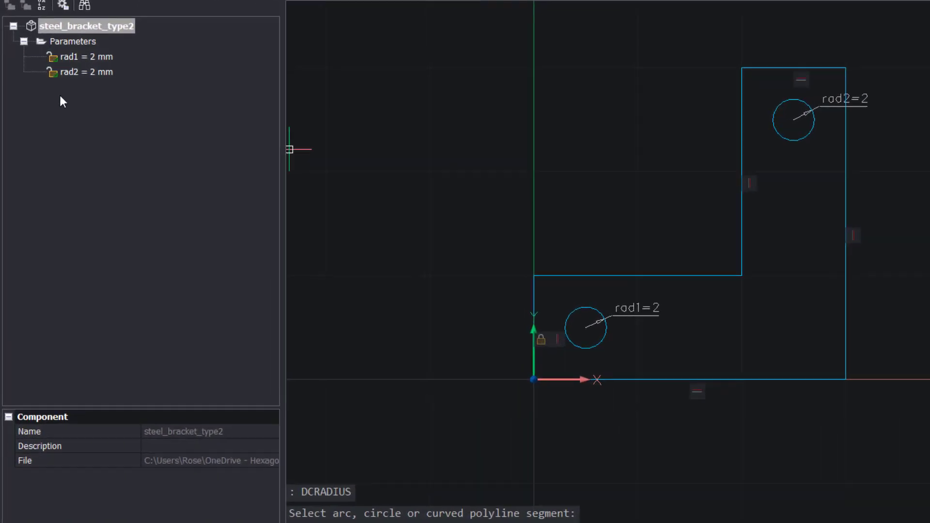
Step: Create a new parameter named 'hole' with value 1.5
right_click(77, 41)
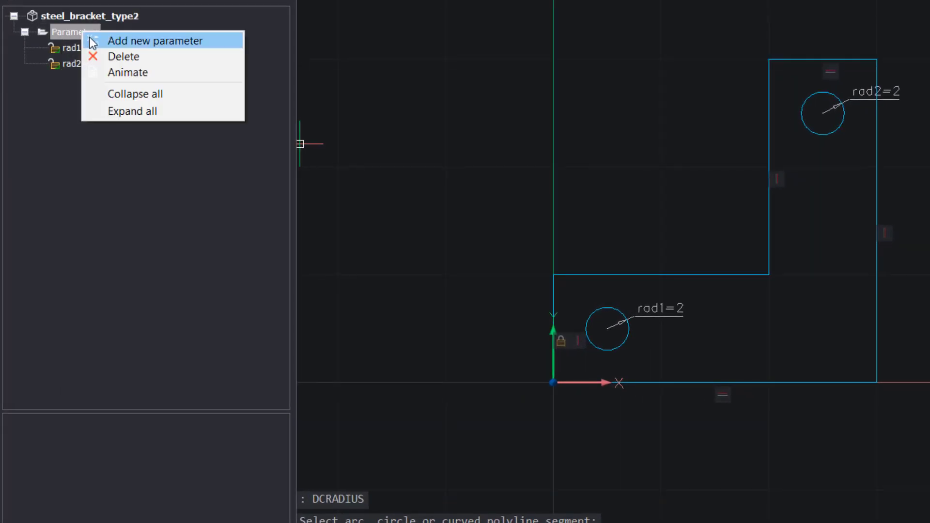
left_click(92, 40)
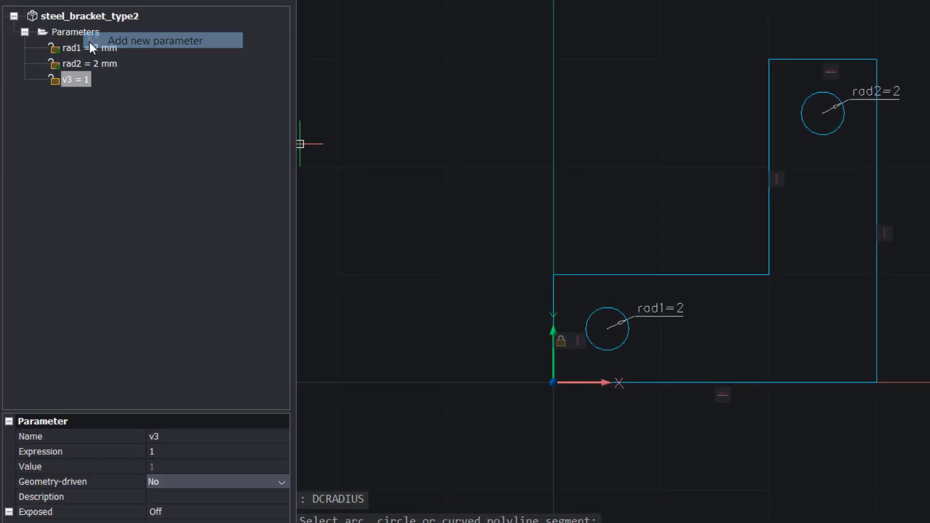
left_click(188, 436)
type("hol")
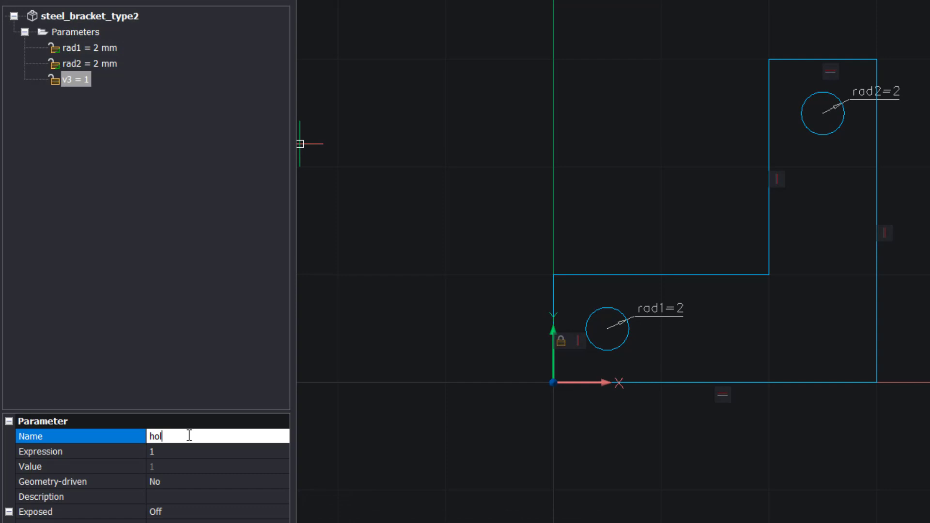
type("e")
left_click(190, 452)
type("1.5")
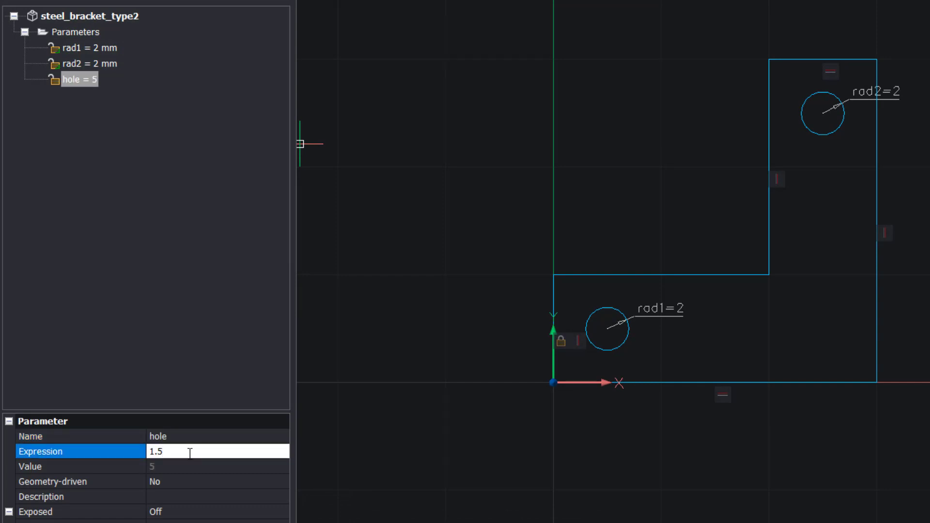
Step: Set the expression of both rad1 and rad2 to 'hole'
left_click(106, 54)
left_click(111, 66, "shift")
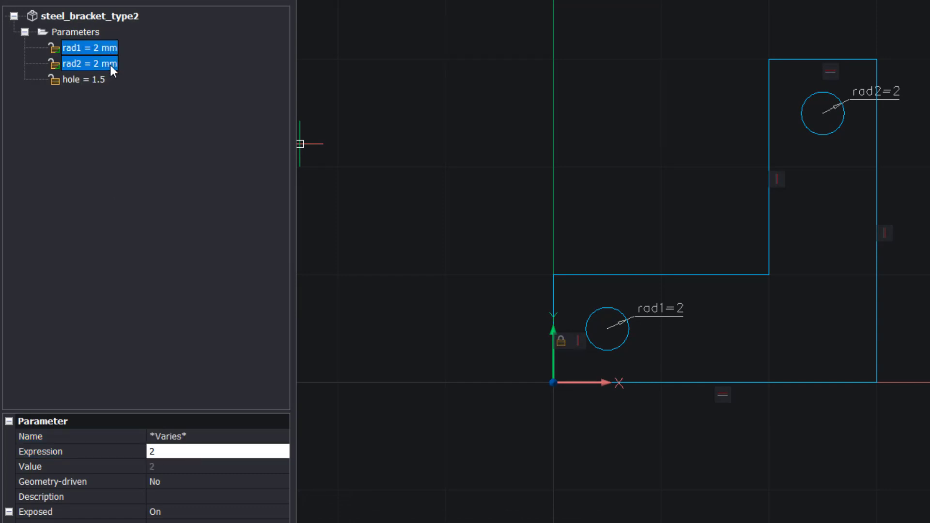
left_click(162, 451)
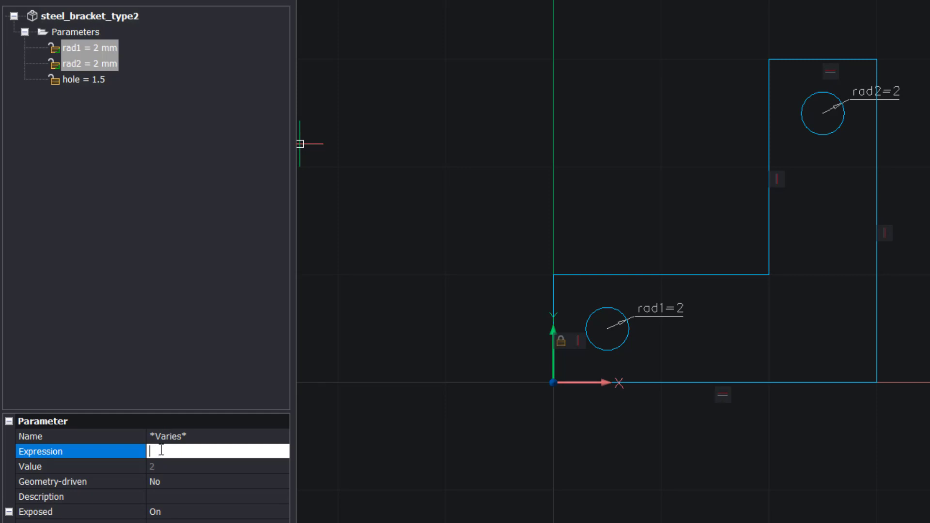
key("Return")
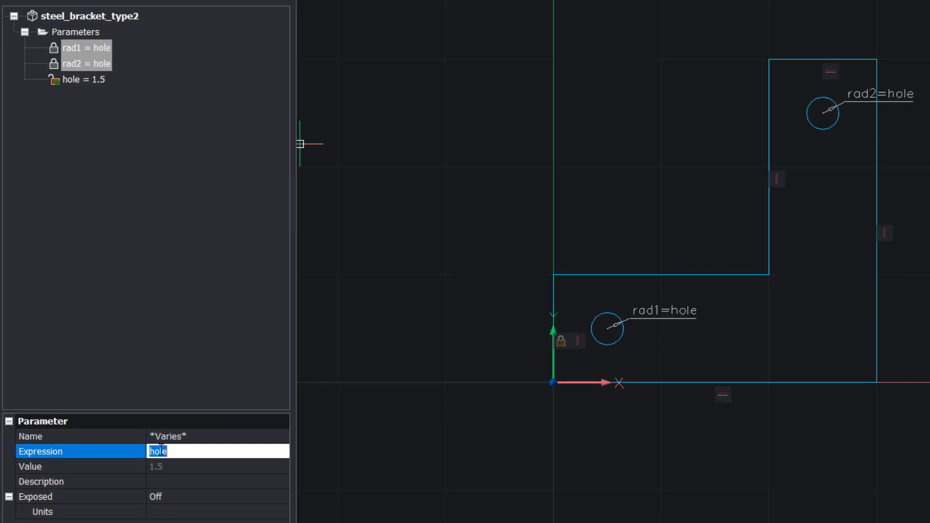
left_click(164, 191)
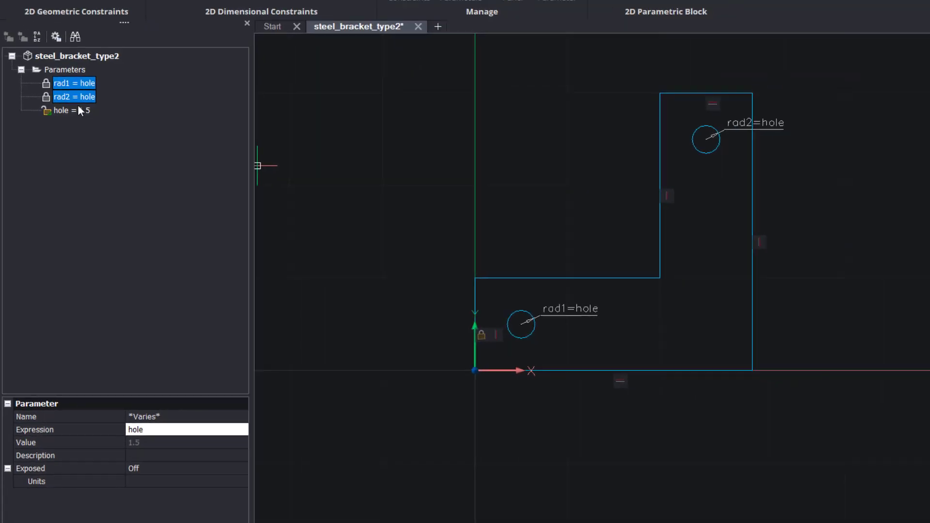
Step: Animate the hole parameter, then constrain the overall bracket width at 30 (d1)
right_click(84, 79)
left_click(82, 175)
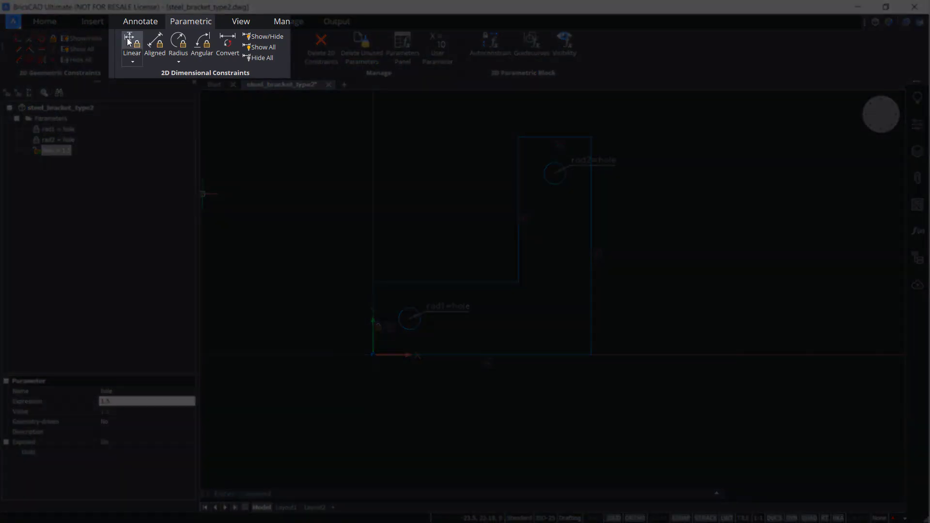
left_click(130, 41)
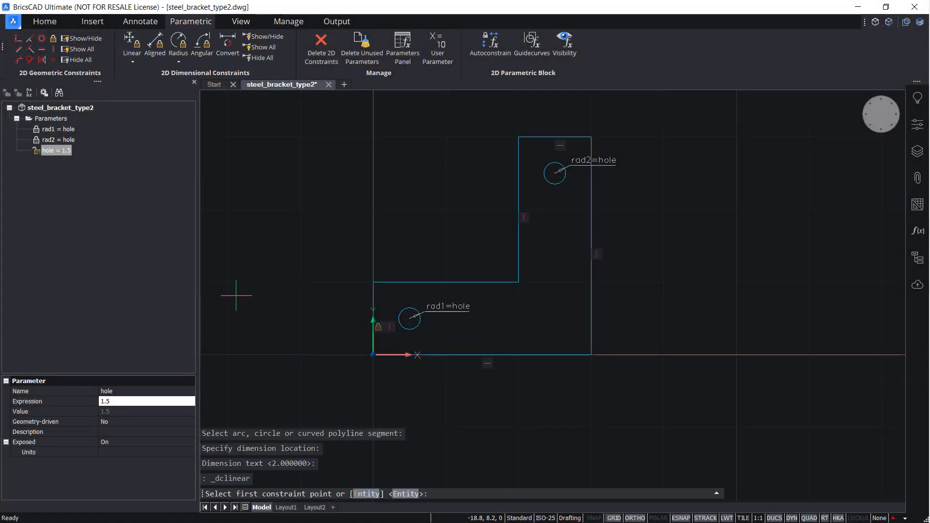
left_click(373, 355)
left_click(590, 351)
left_click(623, 414)
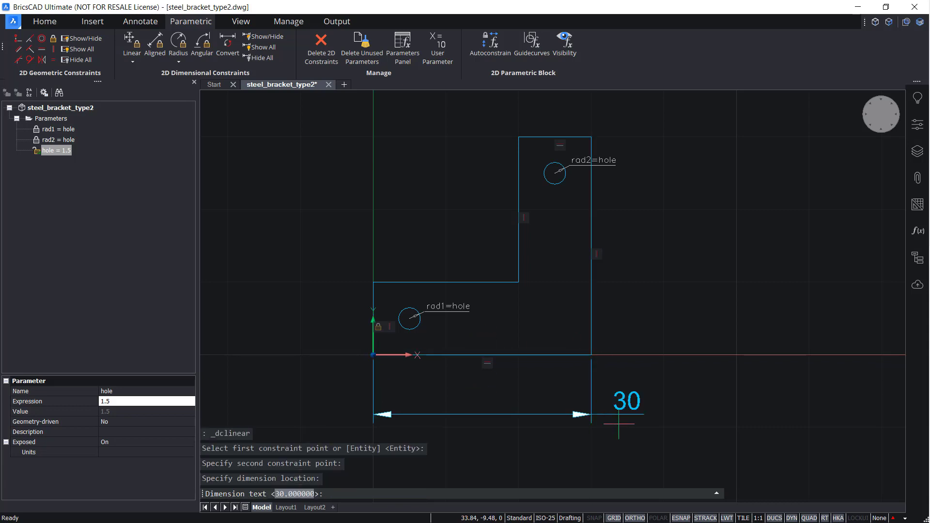
key("Return")
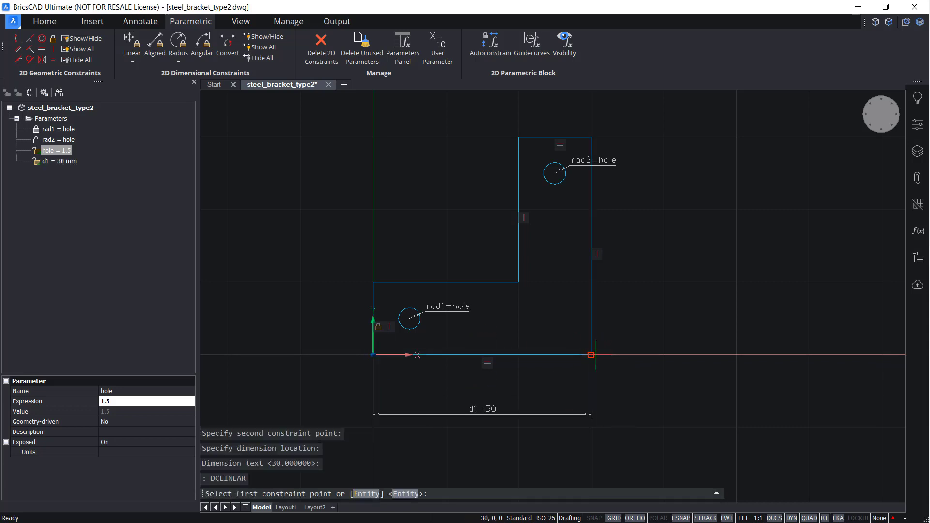
Step: Constrain the bracket height at 30 (d2) and the upright leg width at 10 (d3)
left_click(592, 356)
left_click(591, 137)
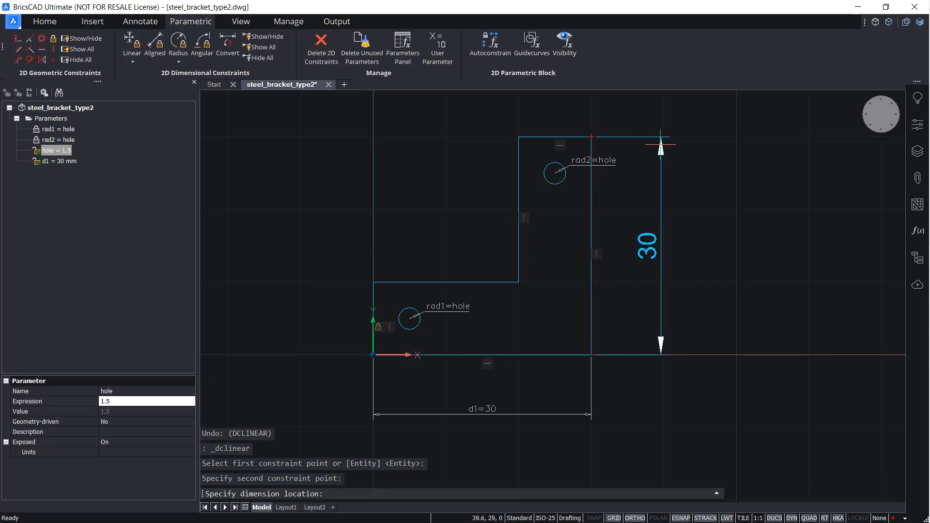
left_click(671, 143)
key("Return")
key("Return")
left_click(591, 137)
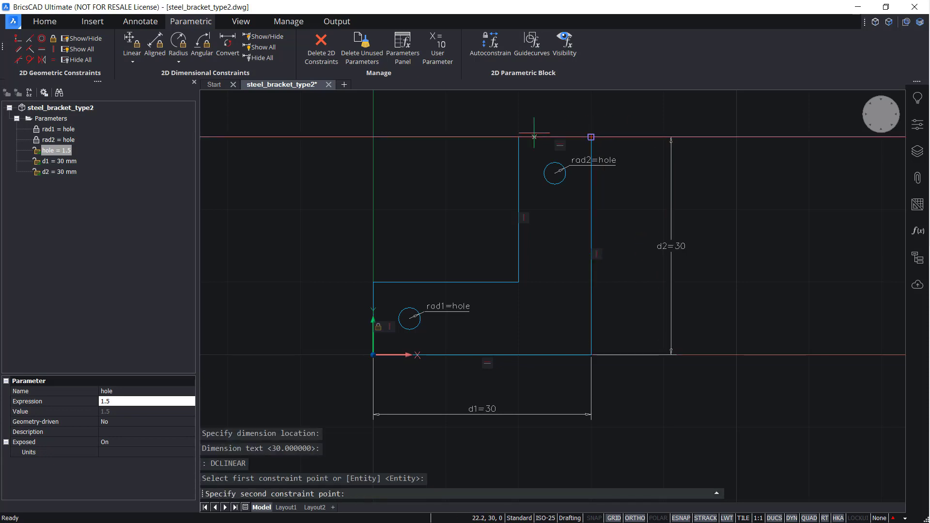
left_click(518, 137)
left_click(552, 103)
key("Return")
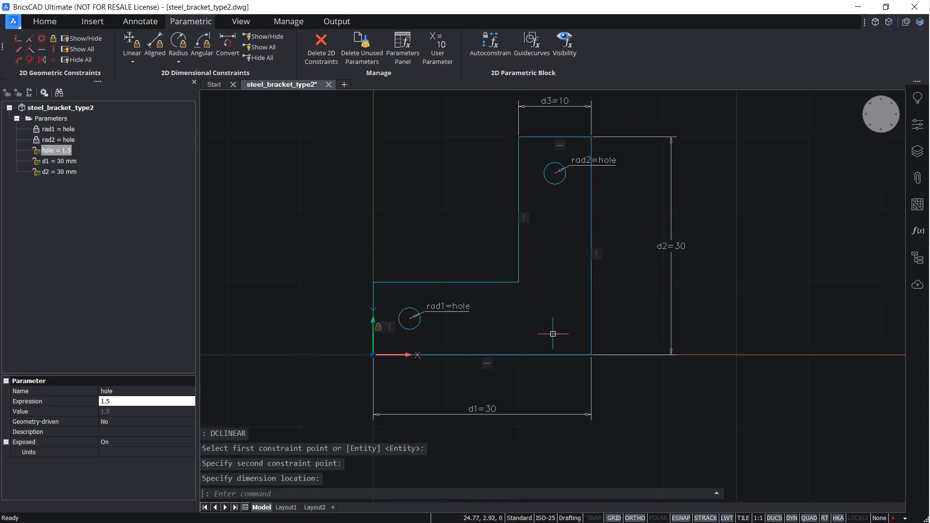
Step: Constrain the step height (d4) and the short left edge (d5), both at 10
key("Return")
left_click(560, 334)
left_click(518, 283)
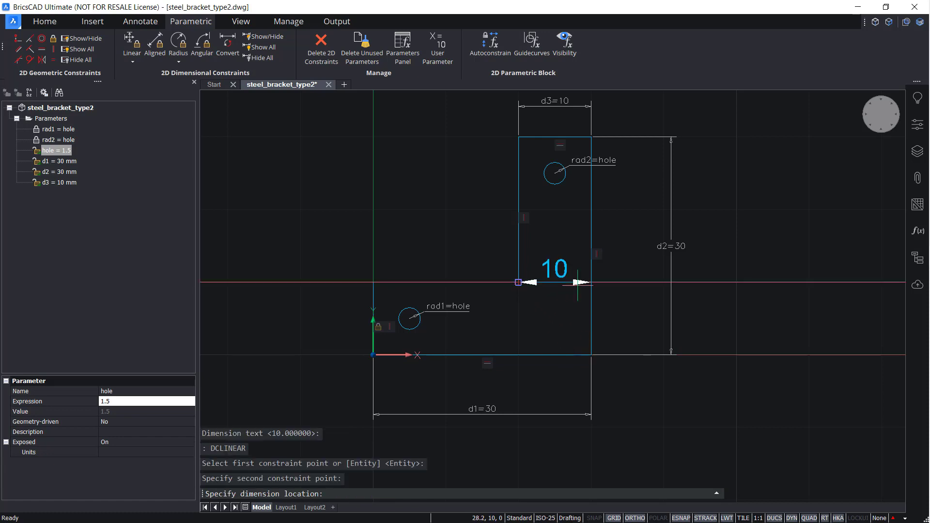
left_click(635, 315)
key("Return")
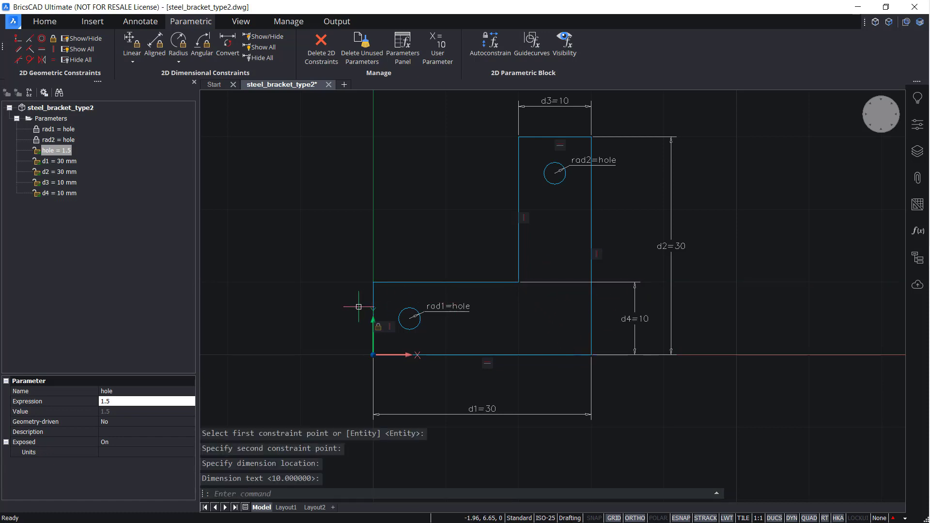
key("Return")
left_click(373, 356)
left_click(374, 283)
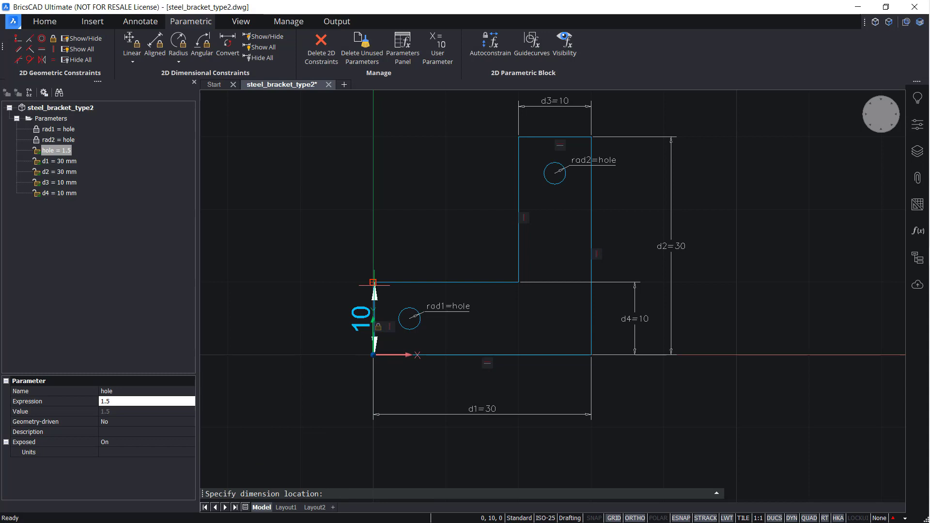
left_click(292, 315)
key("Return")
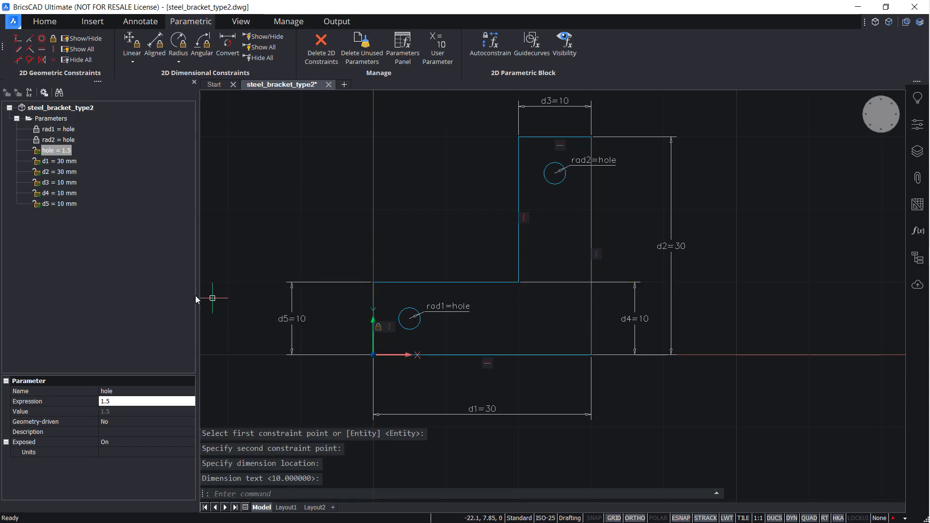
Step: Rename parameter d1 to 'width' and d2 to 'height'
left_click(59, 161)
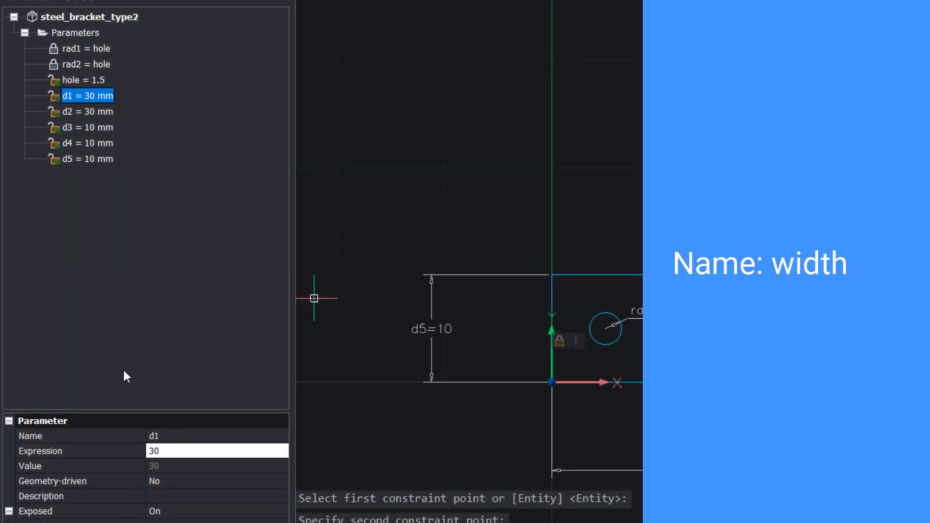
left_click(160, 433)
type("width")
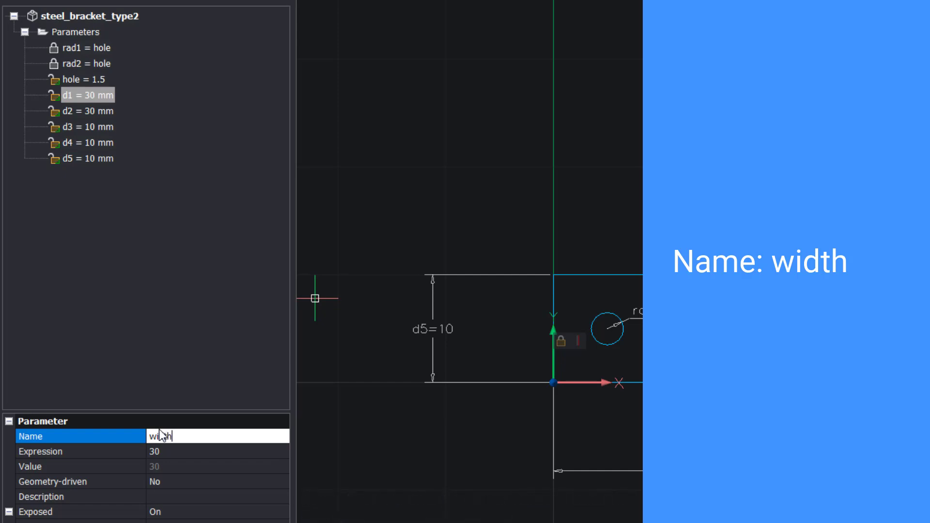
key("Tab")
left_click(92, 111)
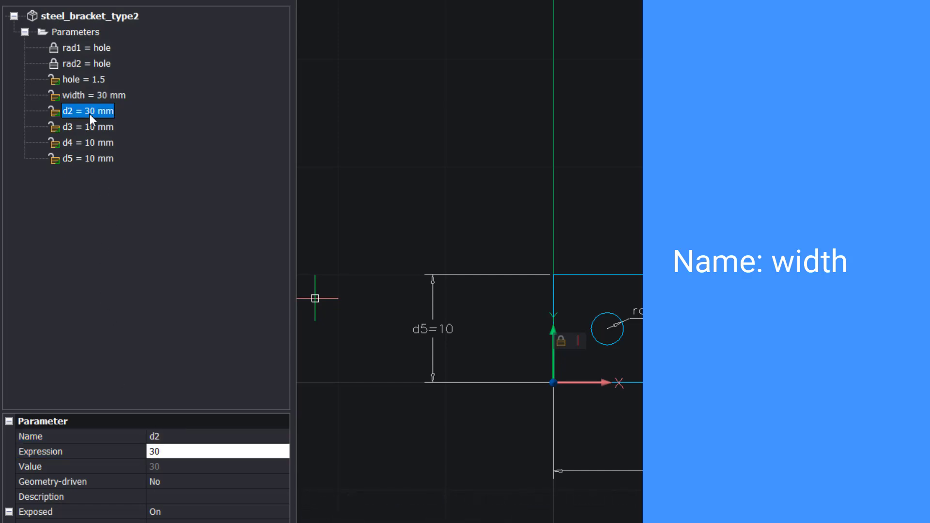
left_click(176, 434)
type("height")
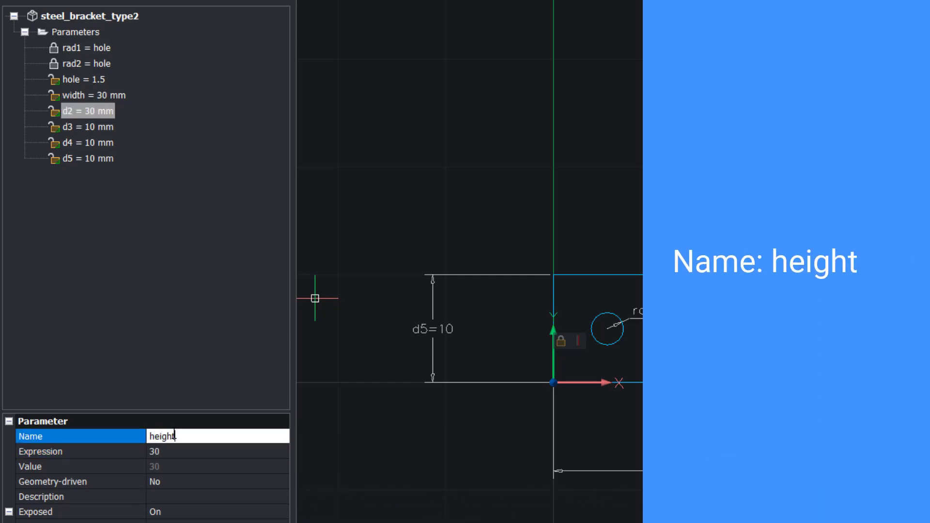
key("Tab")
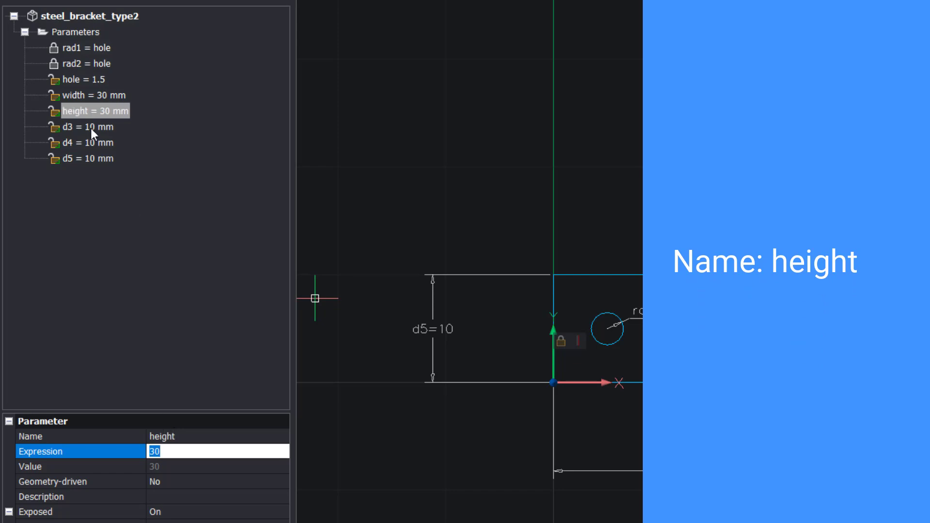
Step: Rename d3, d4 and d5 to 'width2', 'height2' and 'height3'
left_click(93, 130)
left_click(170, 436)
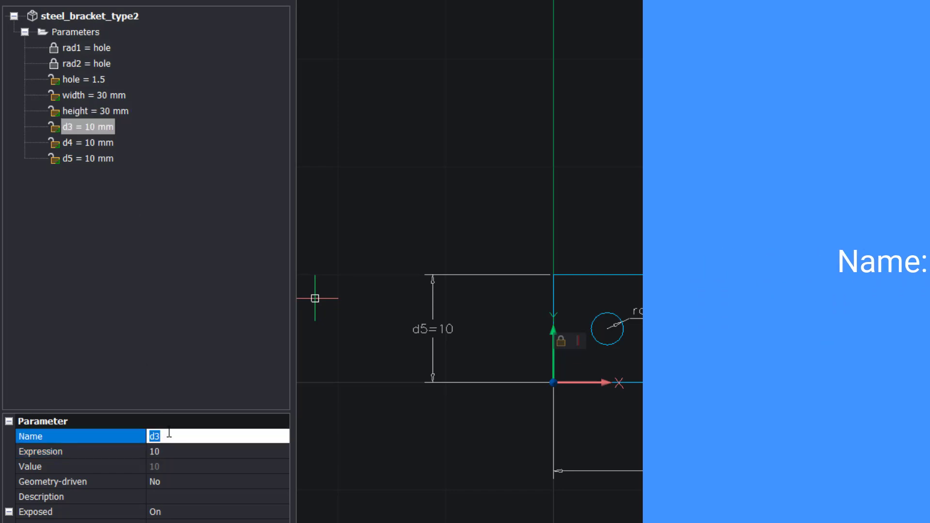
type("width2")
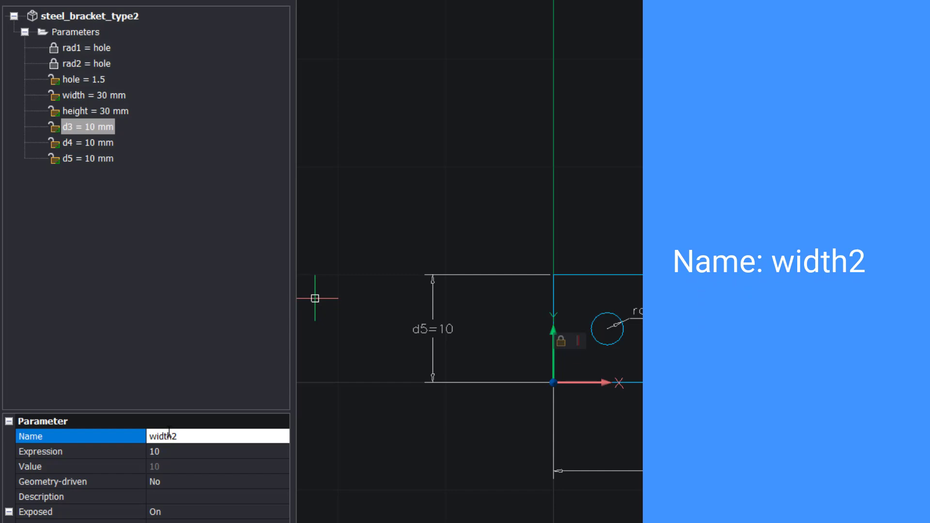
key("Tab")
left_click(88, 143)
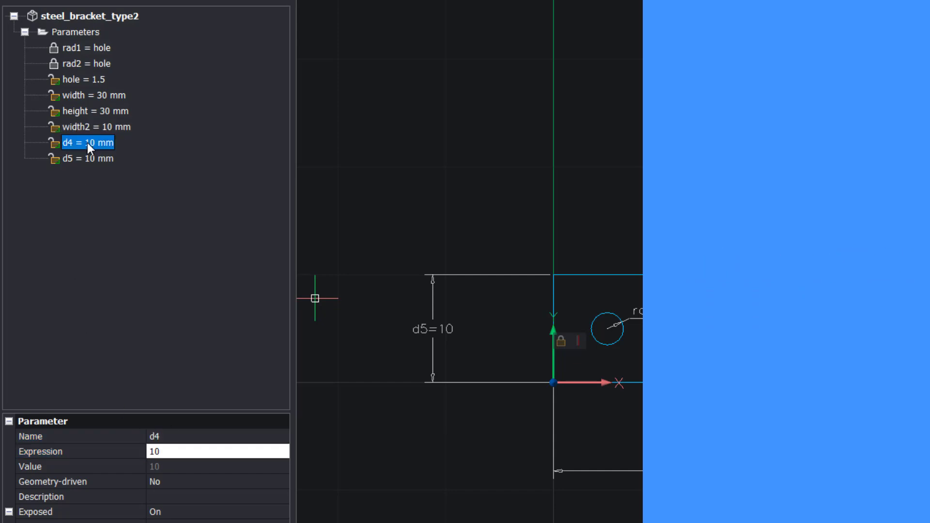
left_click(189, 436)
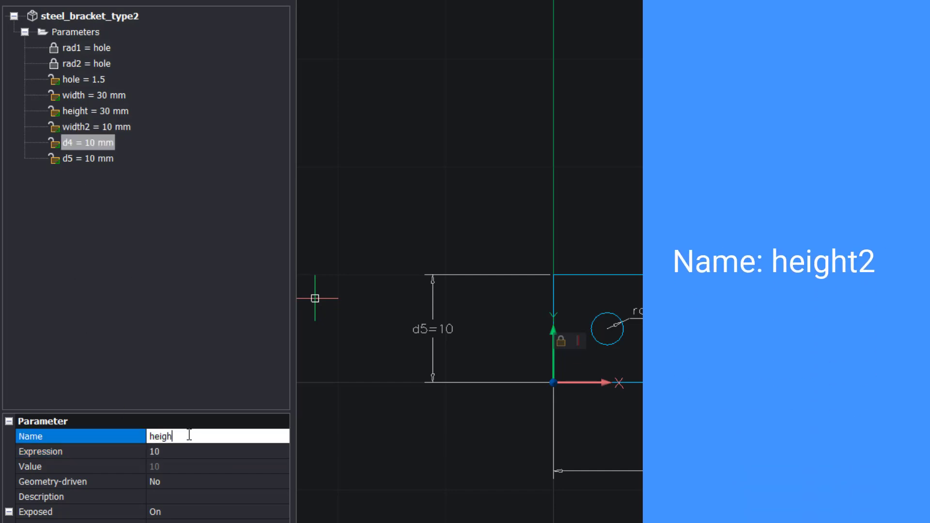
key("Tab")
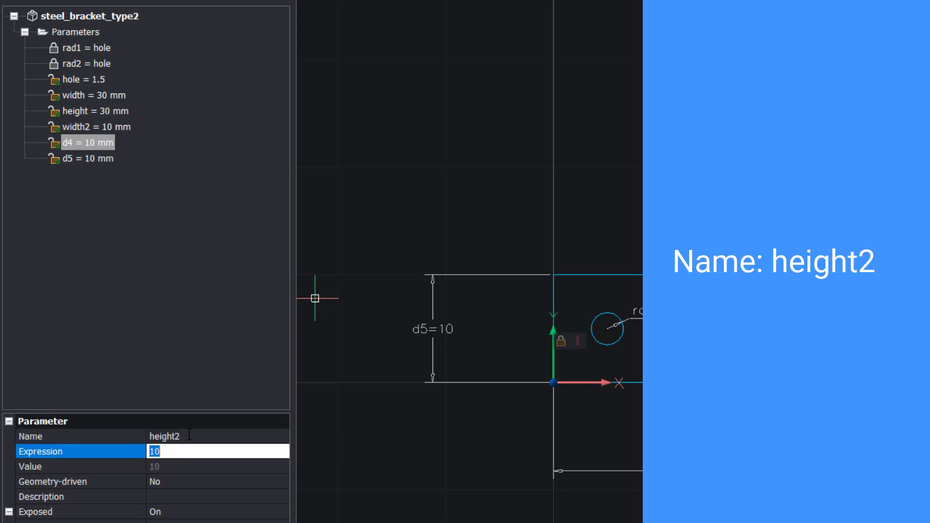
left_click(92, 160)
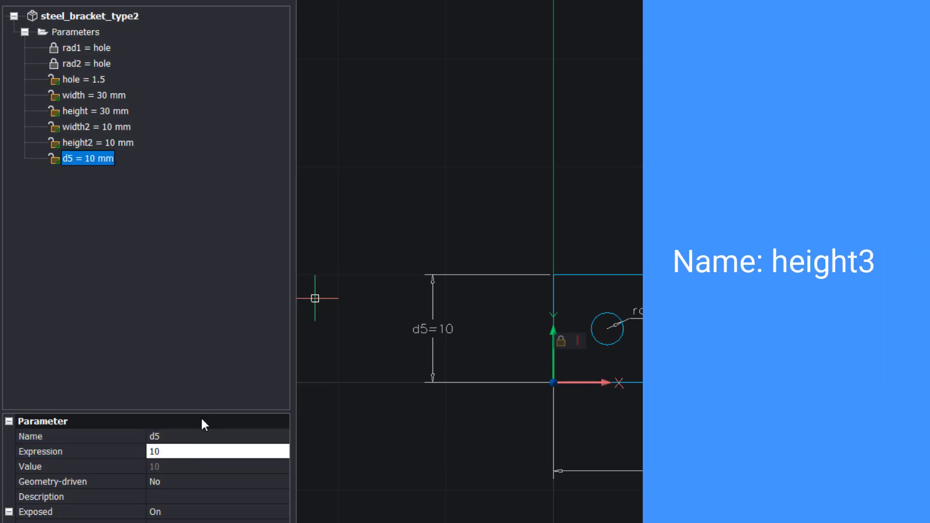
left_click(194, 430)
type("heig")
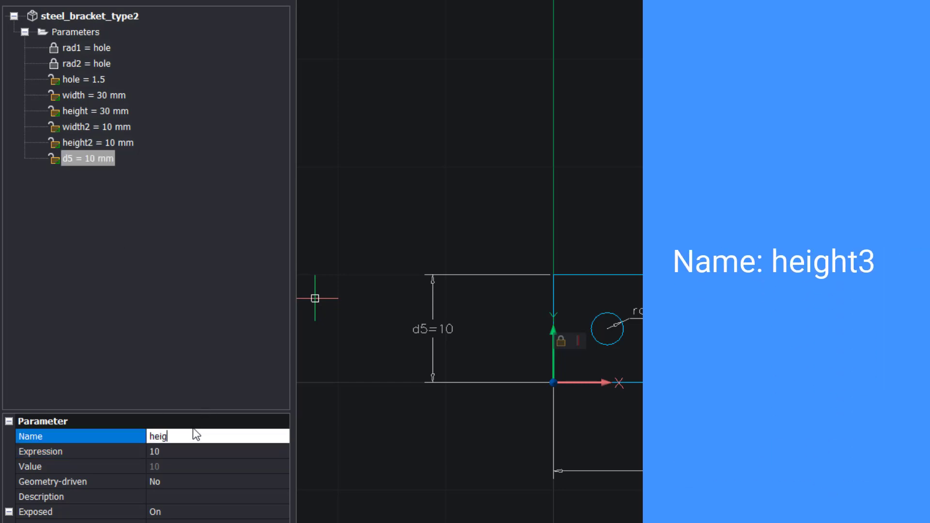
type("ht3")
key("Tab")
Step: Animate the width and height parameters to preview different bracket sizes
left_click(97, 95)
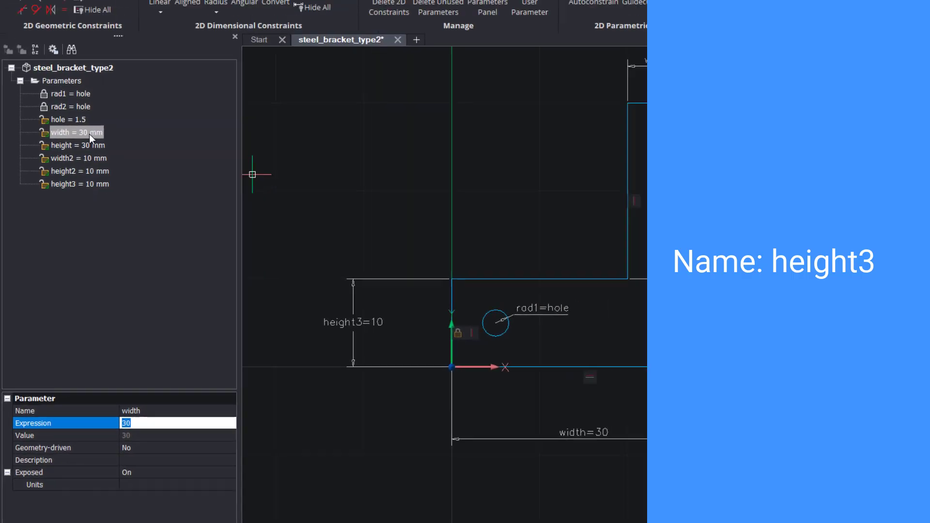
right_click(110, 97)
left_click(95, 193)
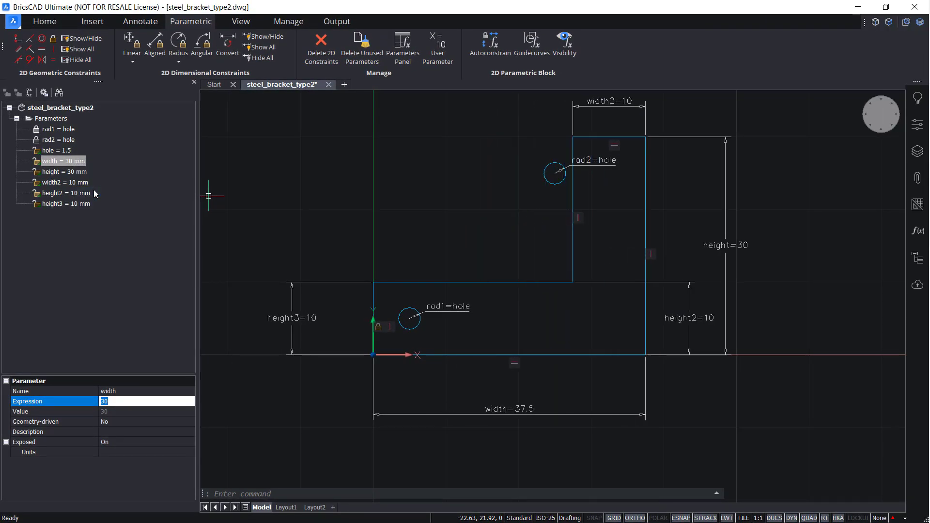
right_click(58, 172)
left_click(89, 203)
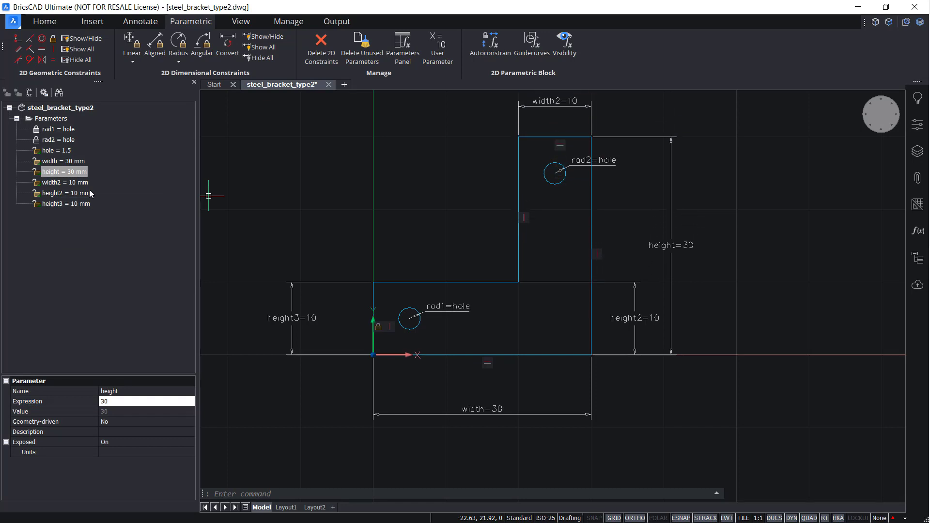
Step: Array the lower hole rectangularly into 3 columns spaced 10 apart in 1 row
type("ARRAY")
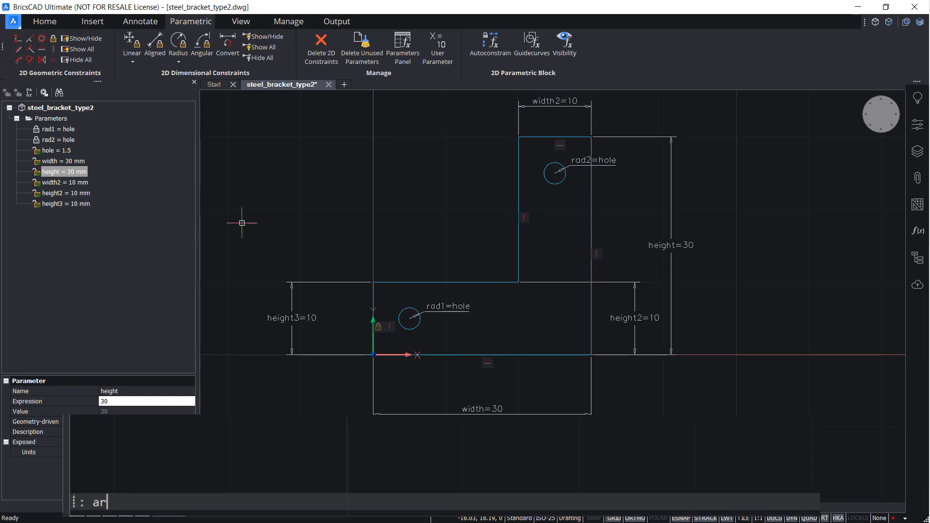
key("Return")
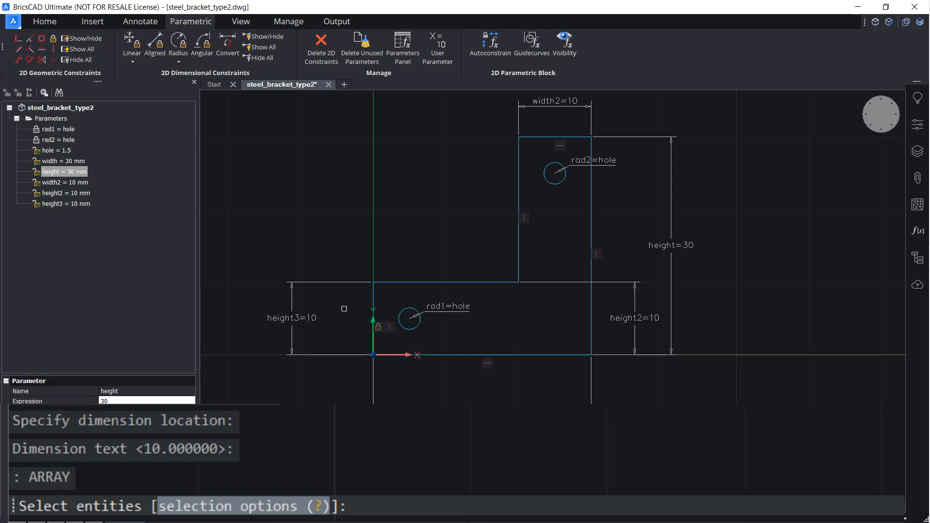
left_click(403, 312)
key("Return")
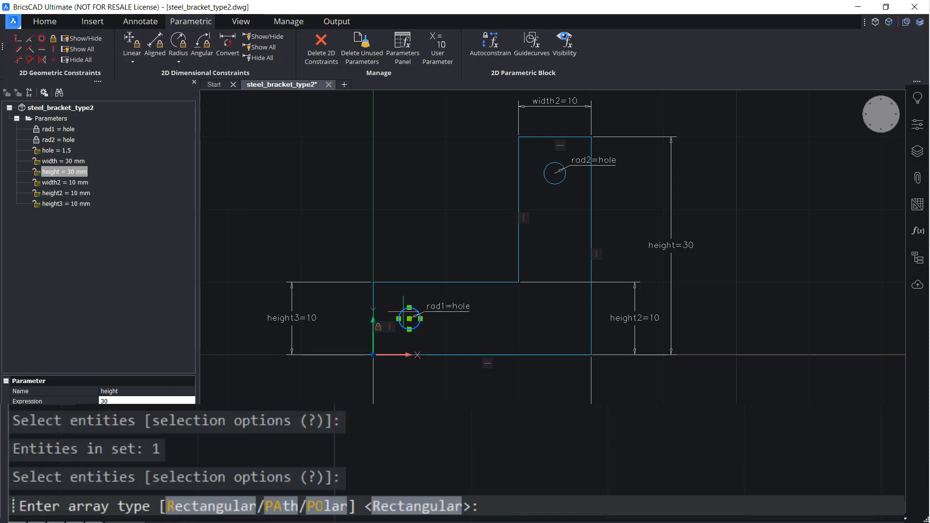
key("Return")
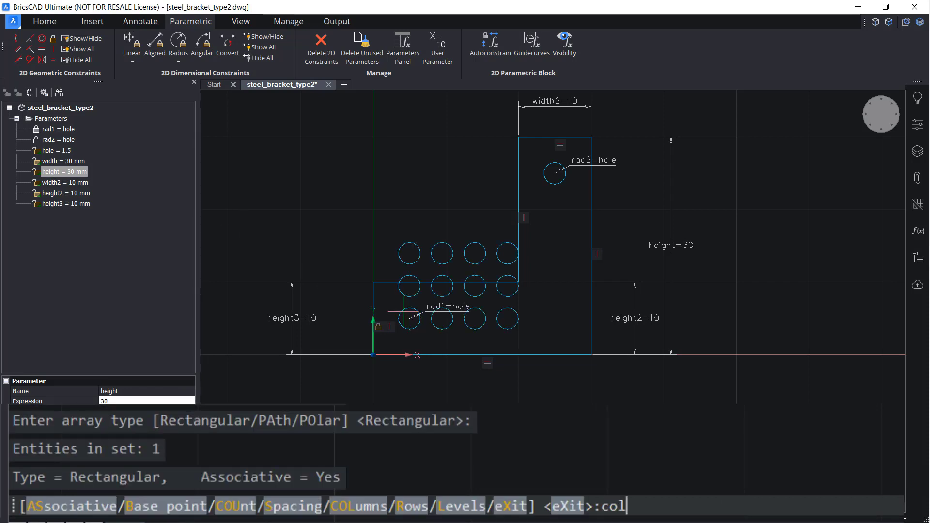
type("col")
key("Return")
type("3")
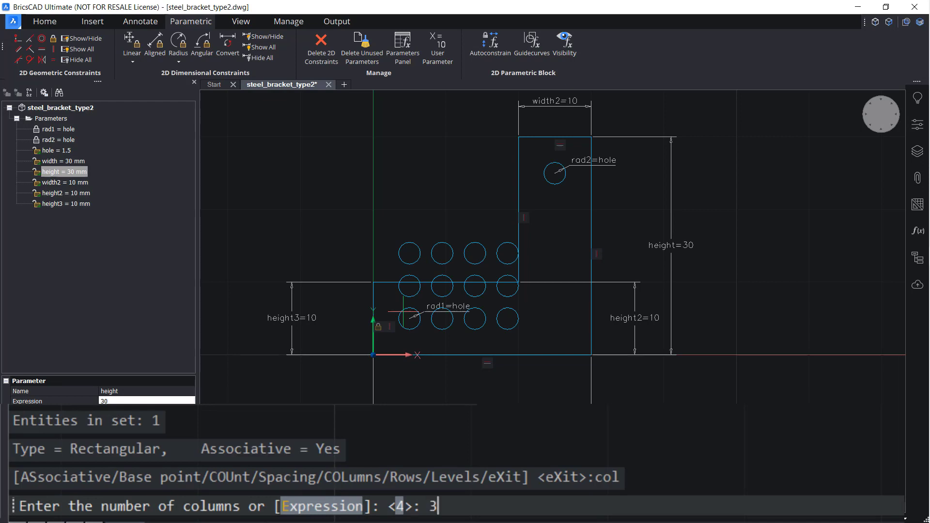
key("Return")
key("Return")
type("r")
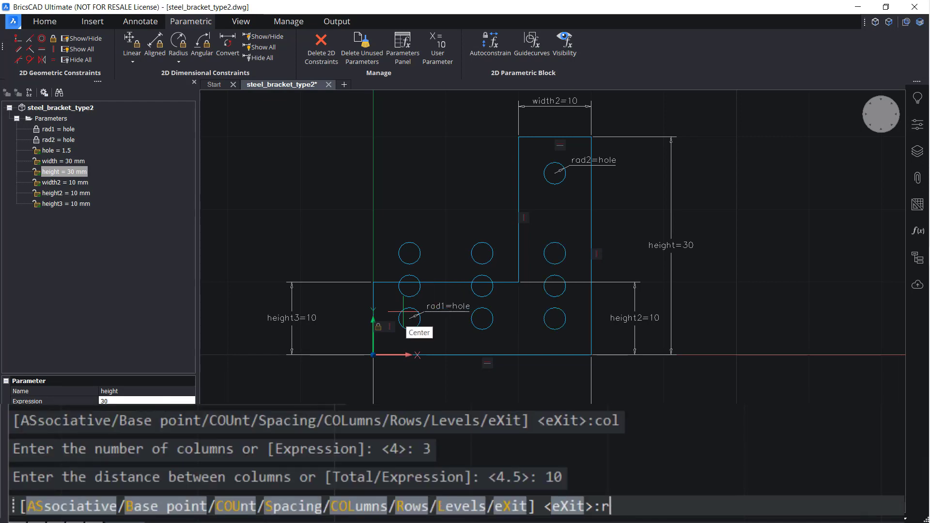
key("Return")
type("1")
key("Return")
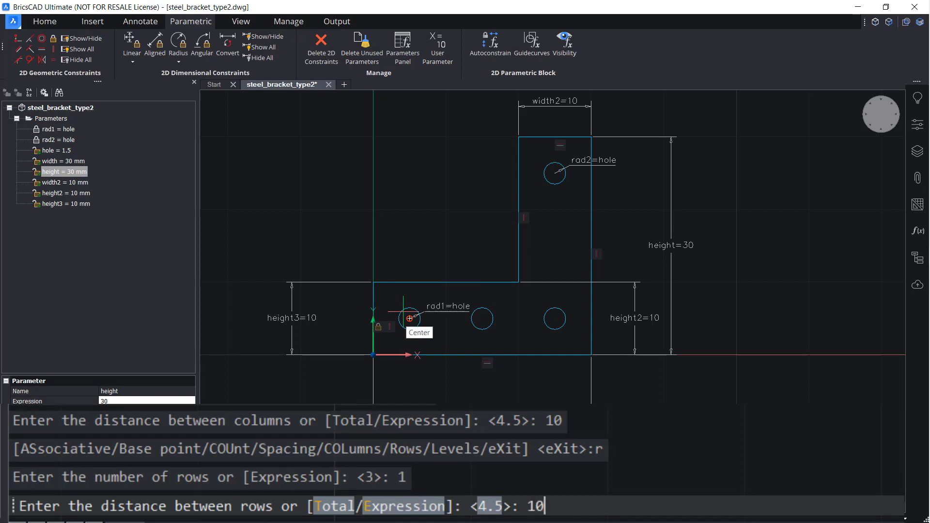
type("10")
key("Return")
key("Return")
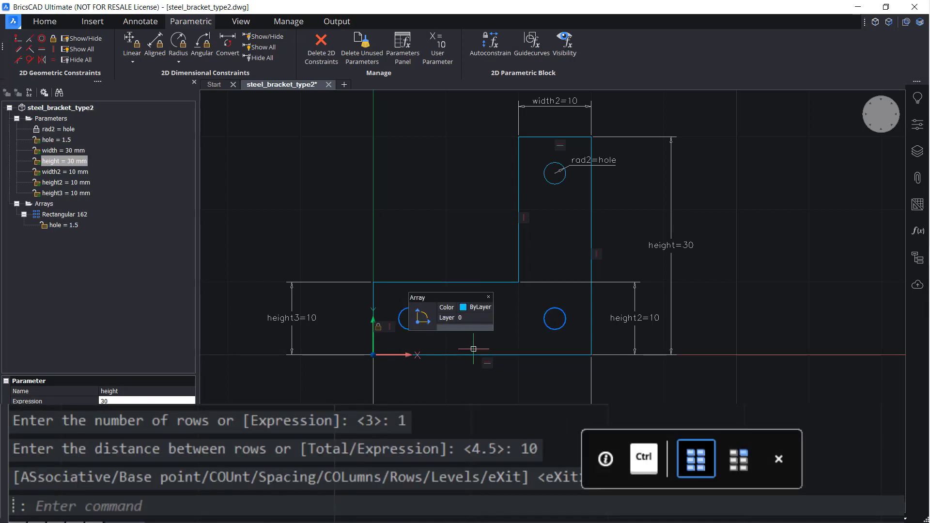
Step: Array the upper hole into 2 rows spaced 10 apart with 1 column
key("Return")
left_click(548, 184)
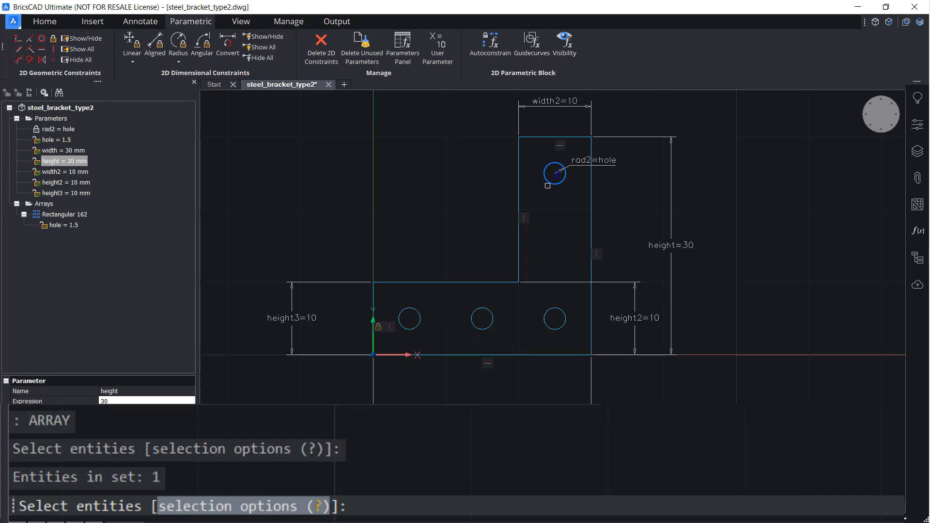
key("Return")
key("Return")
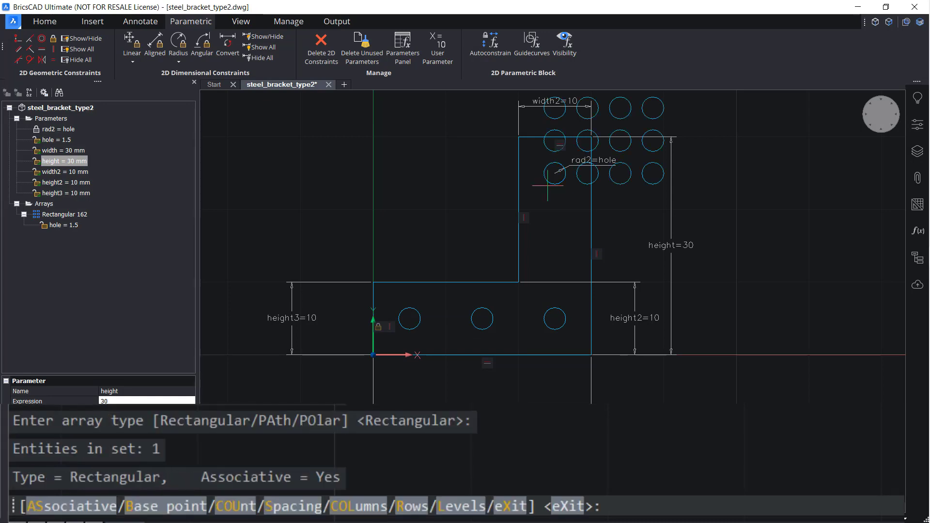
type("r")
key("Return")
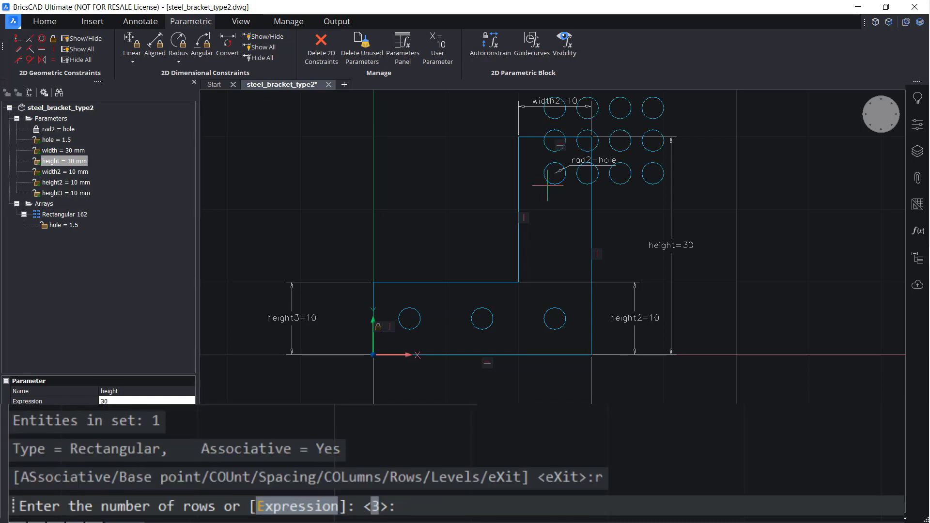
type("2")
key("Return")
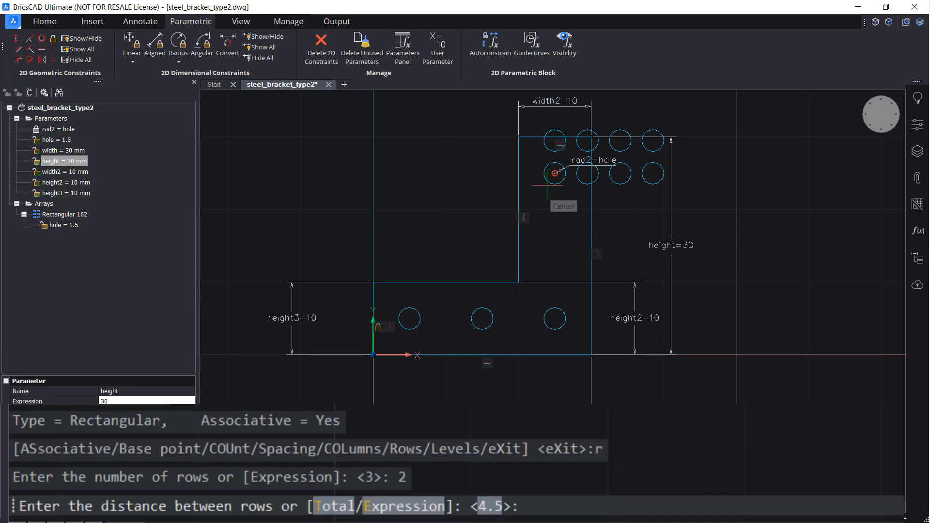
type("10")
key("Return")
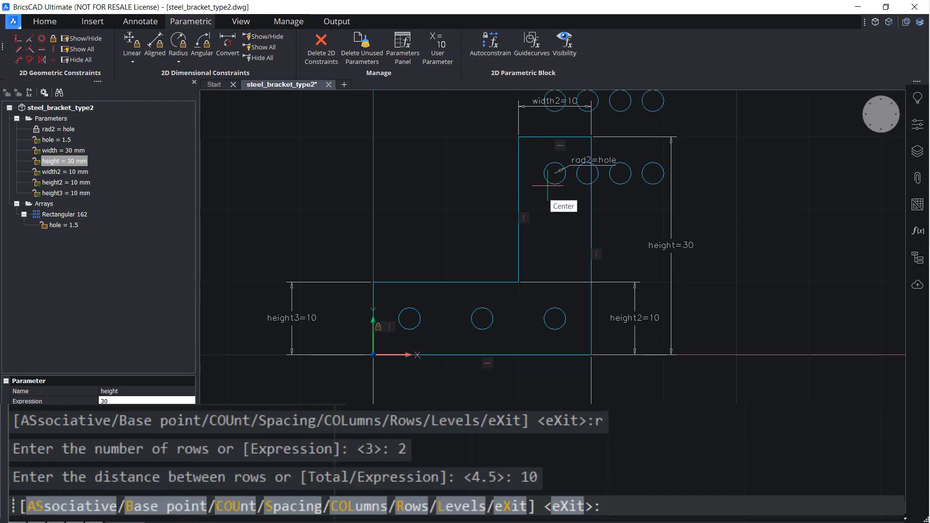
type("col")
key("Return")
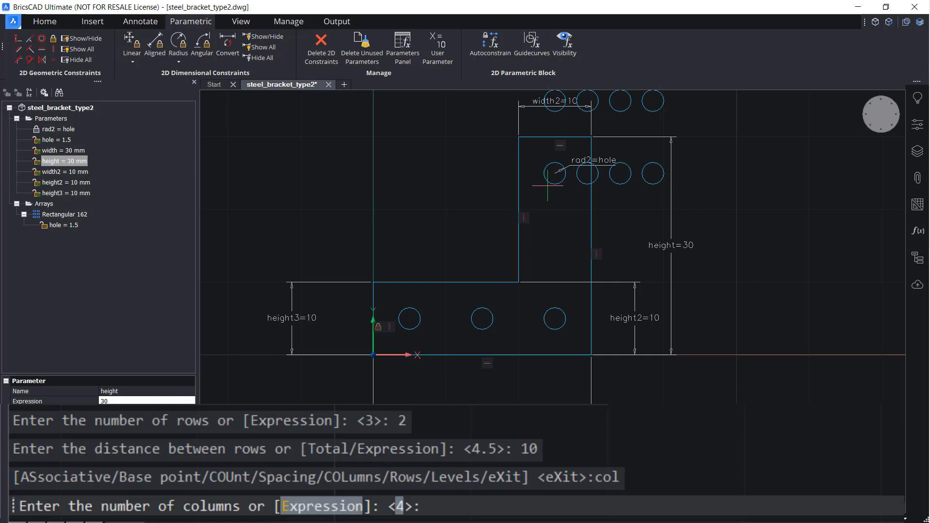
type("1")
key("Return")
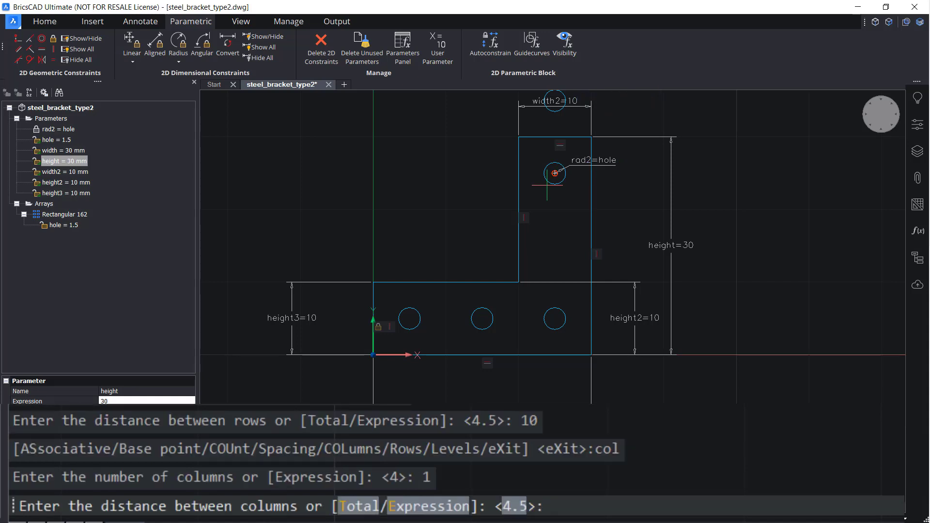
type("10")
key("Return")
key("Return")
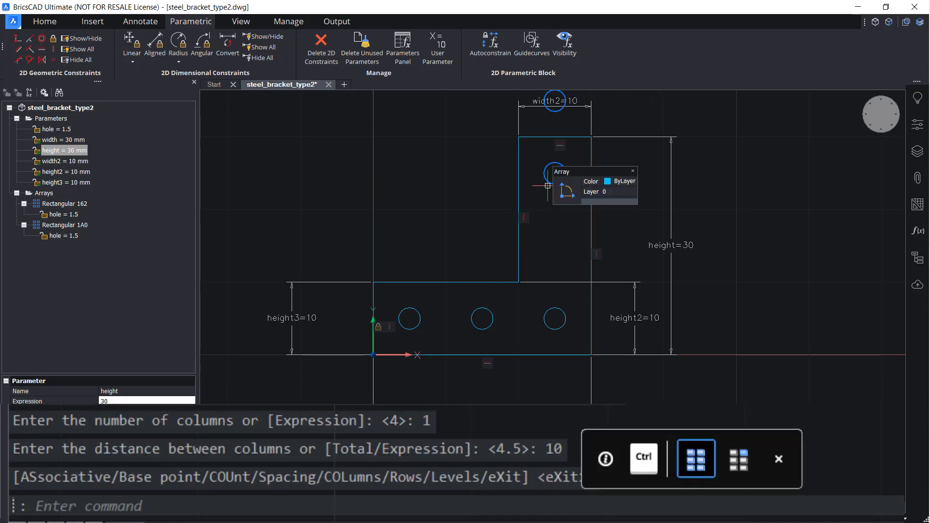
Step: Rotate the two-hole array 90° so its second hole sits down in the upright leg
left_click(563, 193)
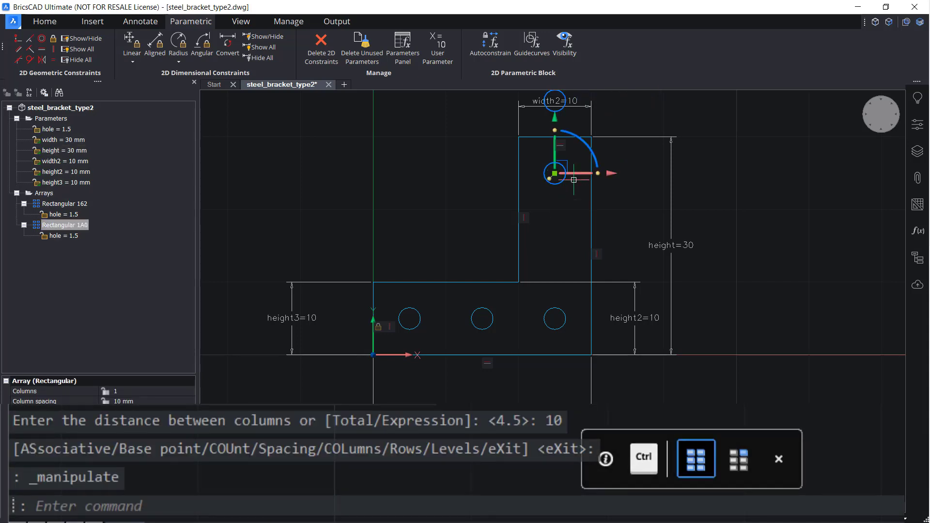
left_click(594, 155)
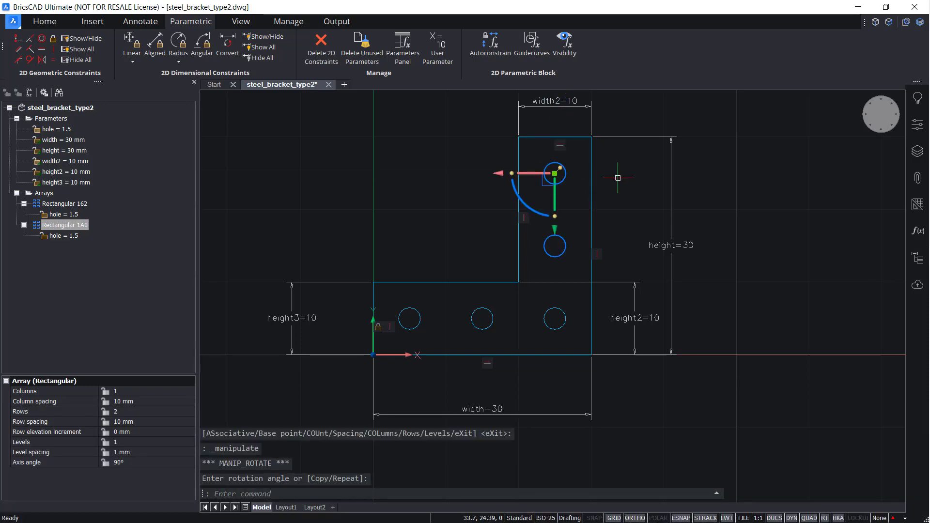
key("Escape")
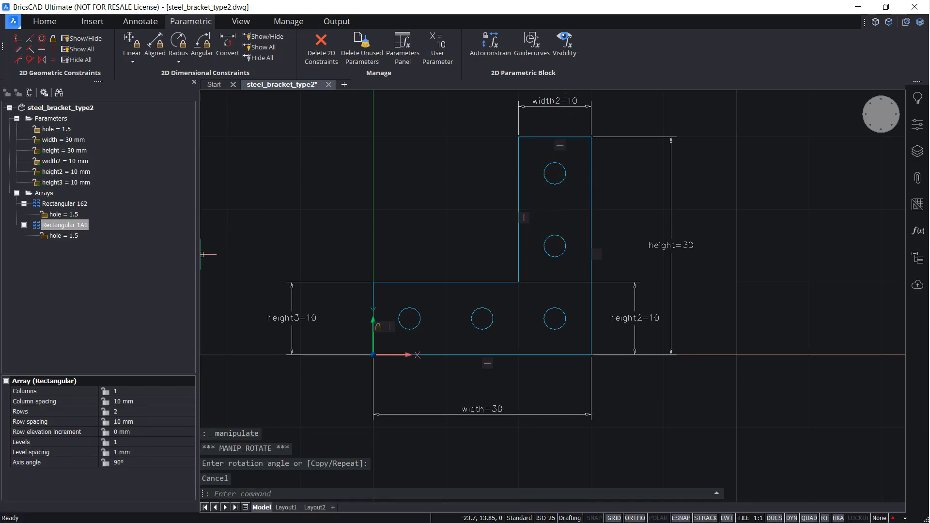
Step: Link both arrays' hole values to the hole parameter, then preview the hole parameter's size changes
left_click(68, 130)
right_click(69, 130)
key("Escape")
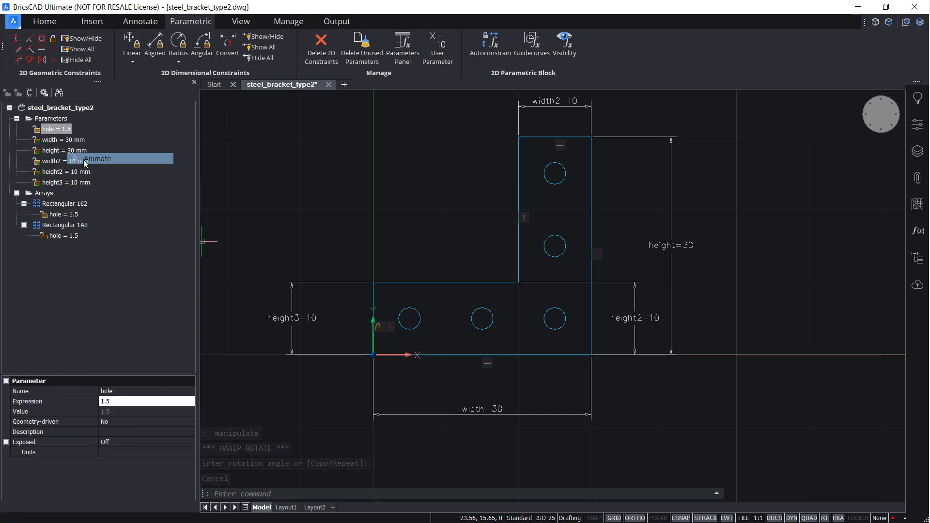
right_click(69, 215)
left_click(85, 223)
right_click(76, 237)
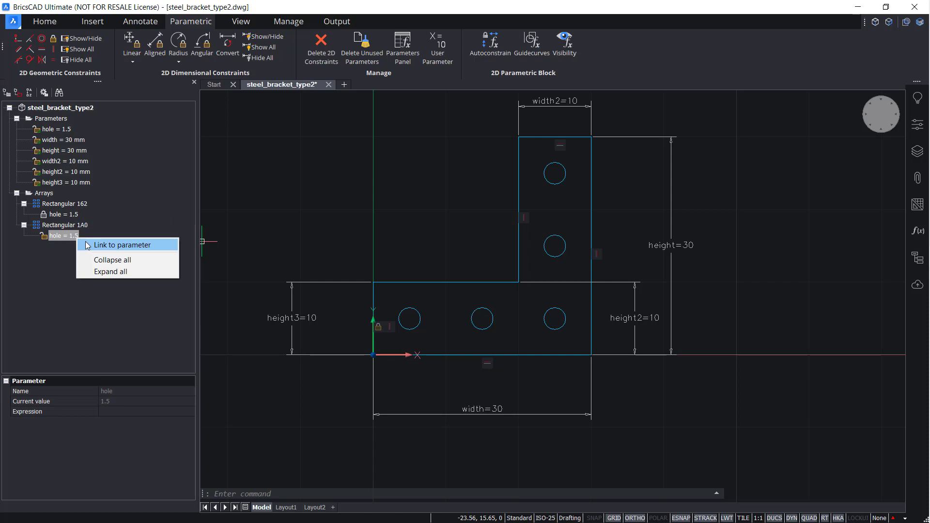
left_click(88, 246)
right_click(62, 129)
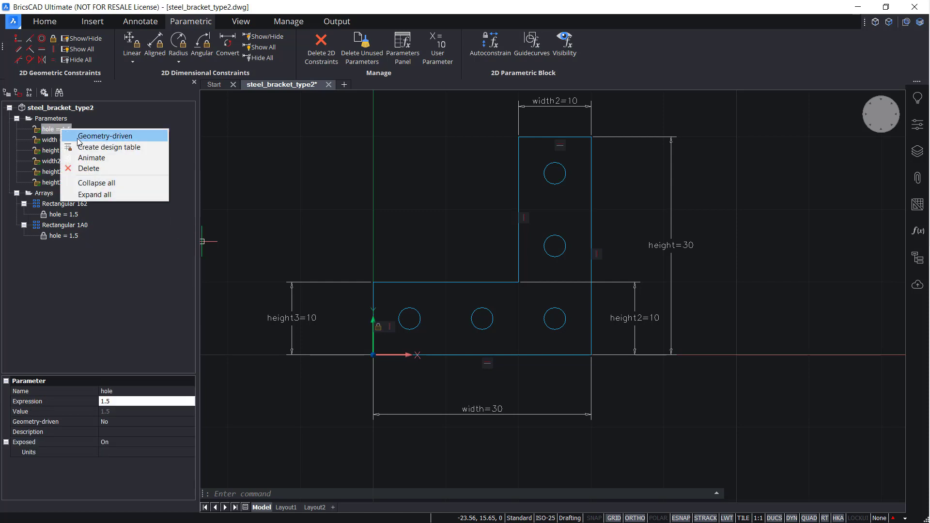
left_click(80, 158)
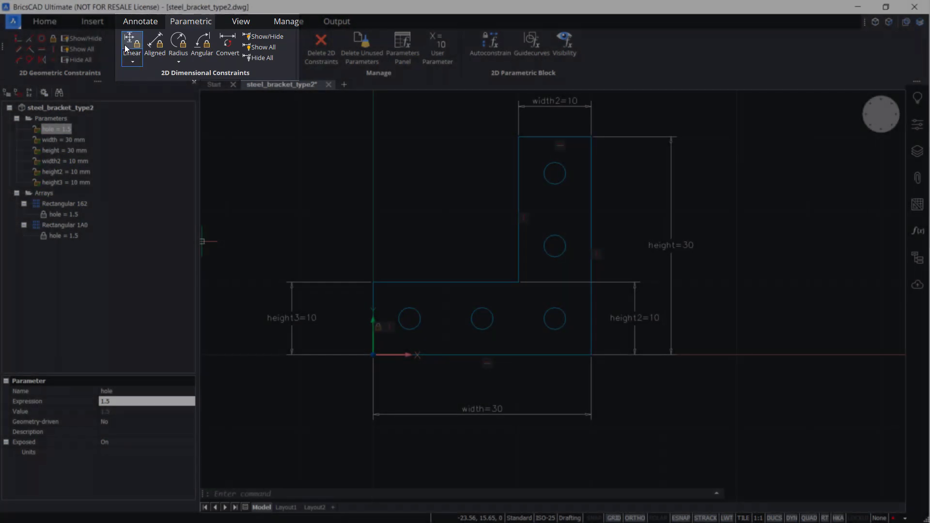
Step: Locate the lower hole 5 mm from the lower-left corner with constraints d1 and d2
left_click(124, 45)
left_click(374, 318)
left_click(410, 319)
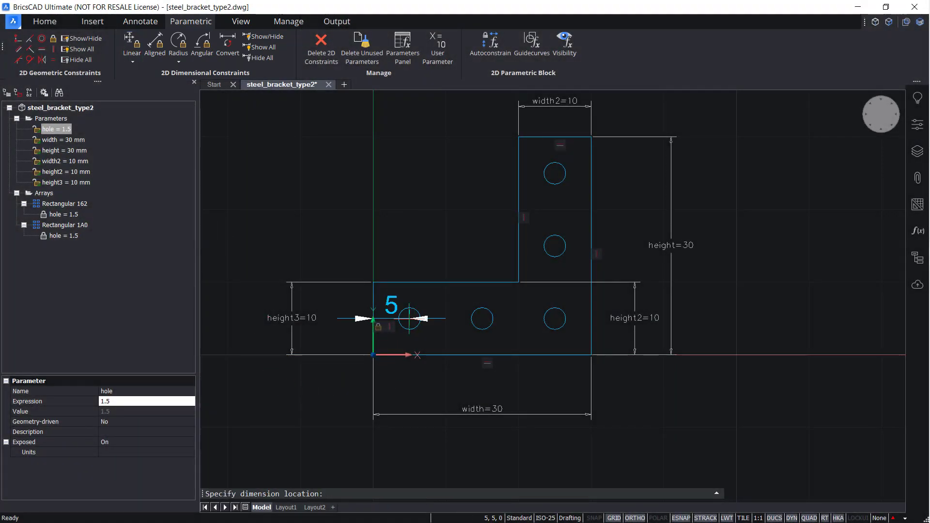
left_click(392, 380)
key("Return")
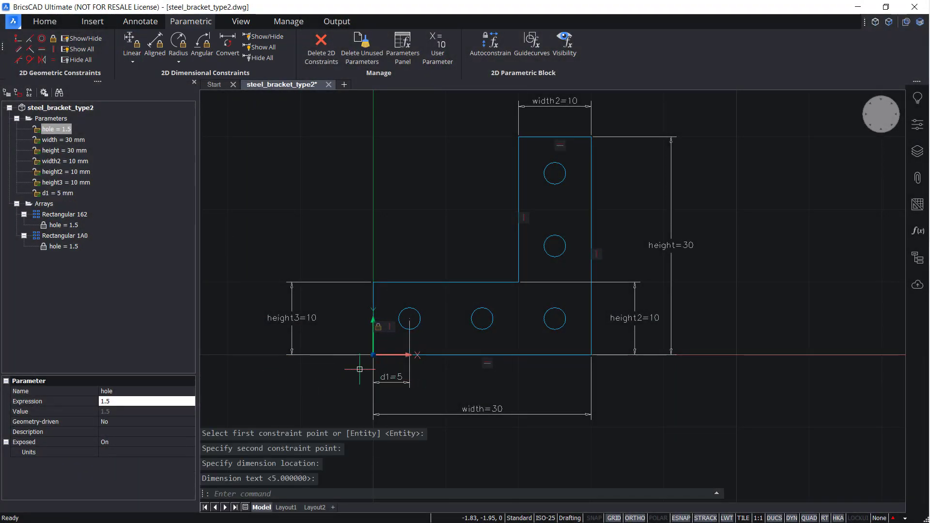
key("Return")
left_click(373, 355)
left_click(410, 319)
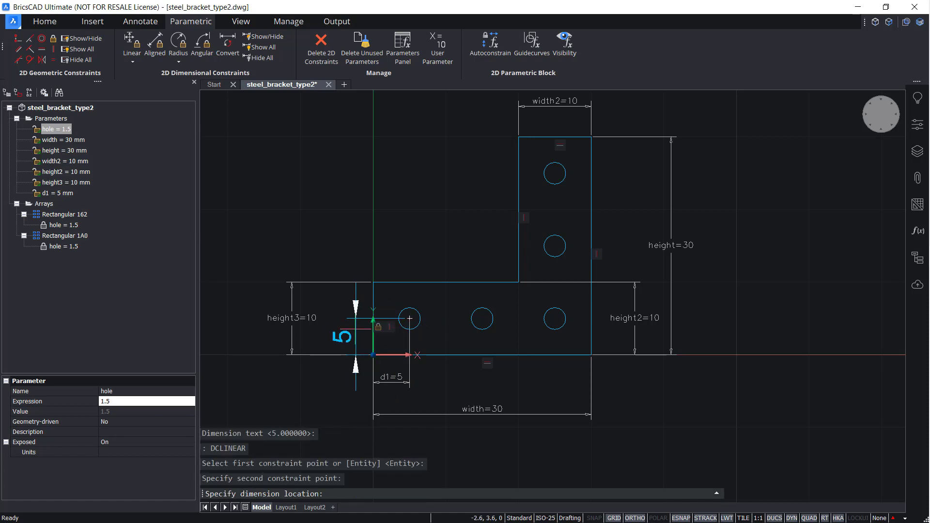
left_click(349, 336)
key("Return")
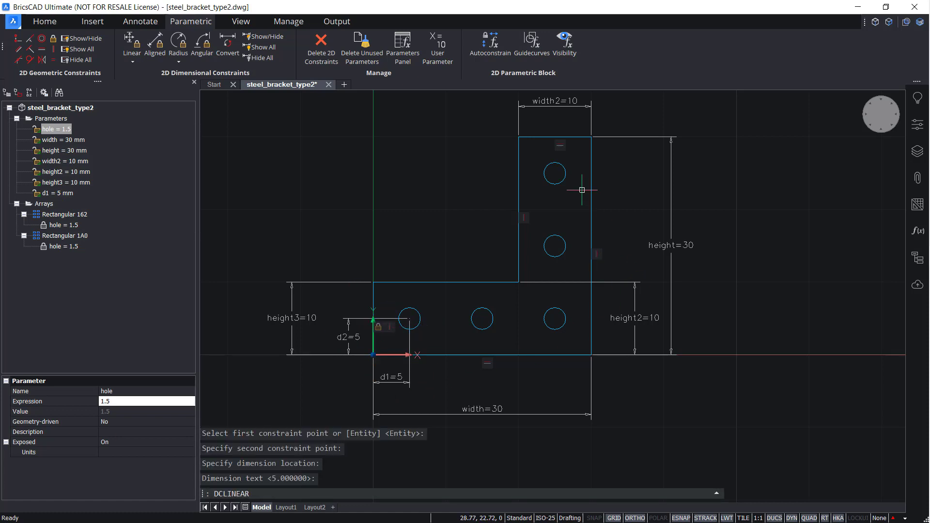
Step: Locate the top hole 5 mm from the upright leg's top corner with constraints d3 and d4
key("Return")
left_click(555, 163)
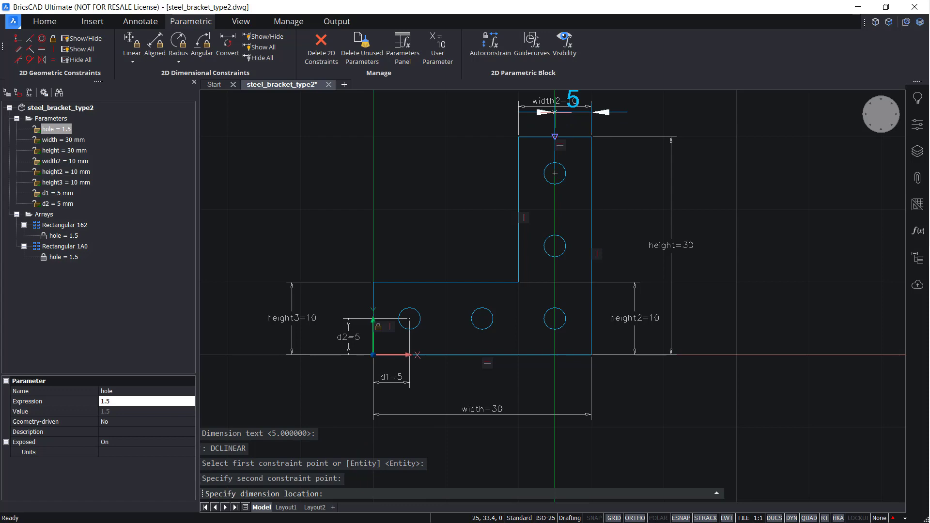
left_click(573, 114)
key("Return")
key("Return")
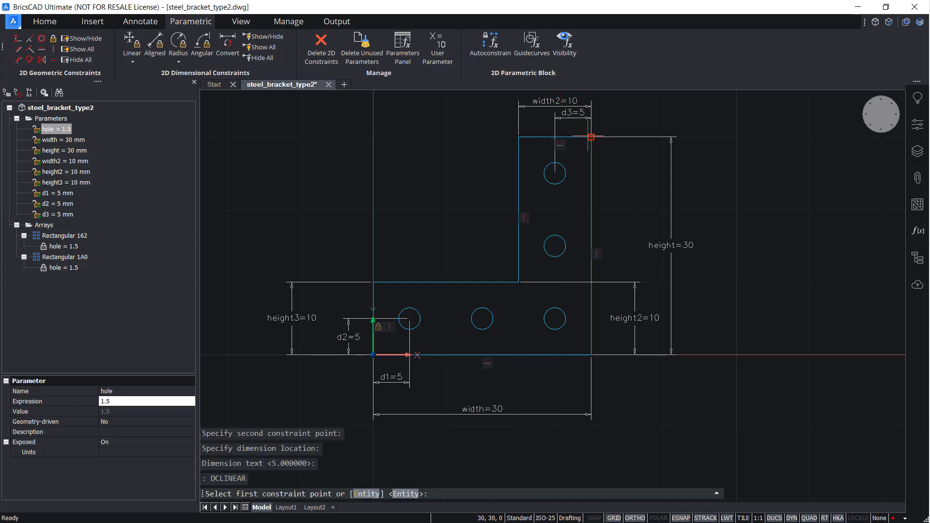
left_click(555, 173)
left_click(555, 137)
left_click(638, 155)
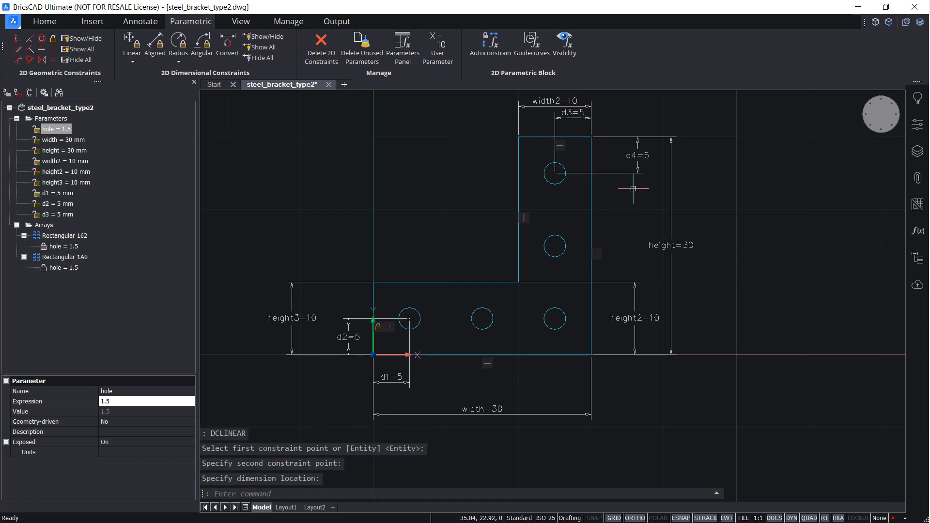
key("Return")
Step: Add a gap = 5 parameter and set the expression of d1–d4 to gap
right_click(86, 51)
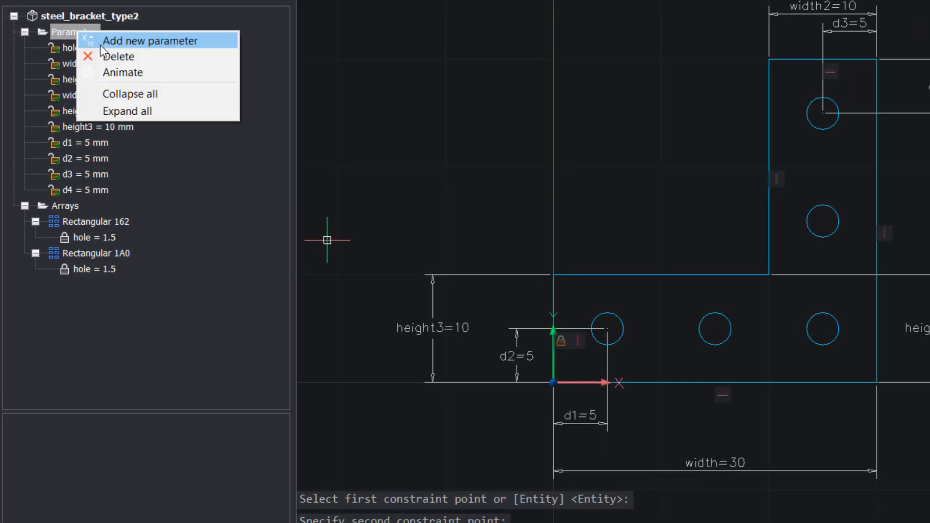
left_click(97, 57)
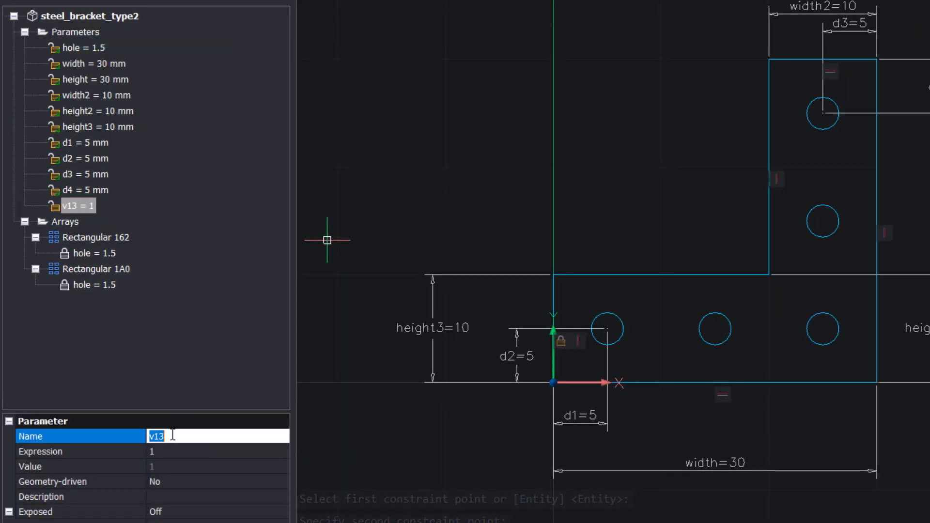
type("gap")
key("Tab")
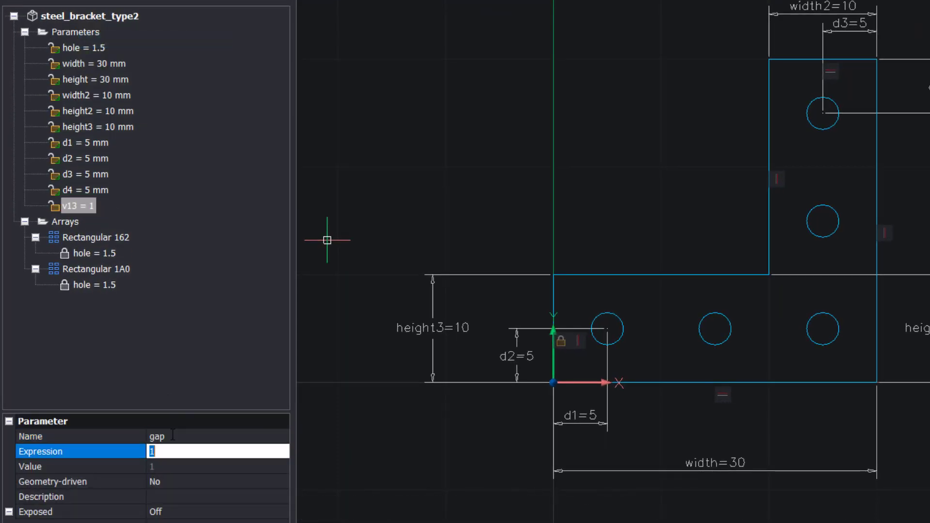
key("Tab")
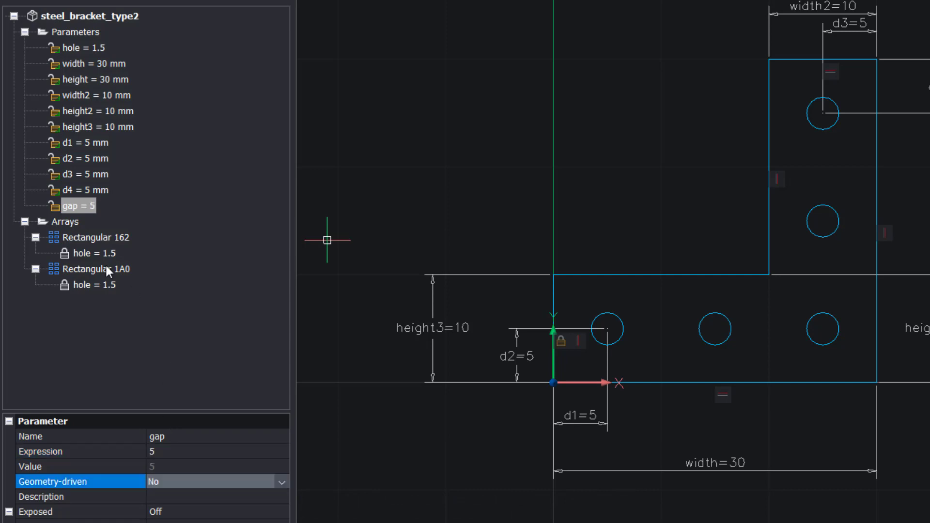
left_click(100, 189)
left_click(94, 144, "shift")
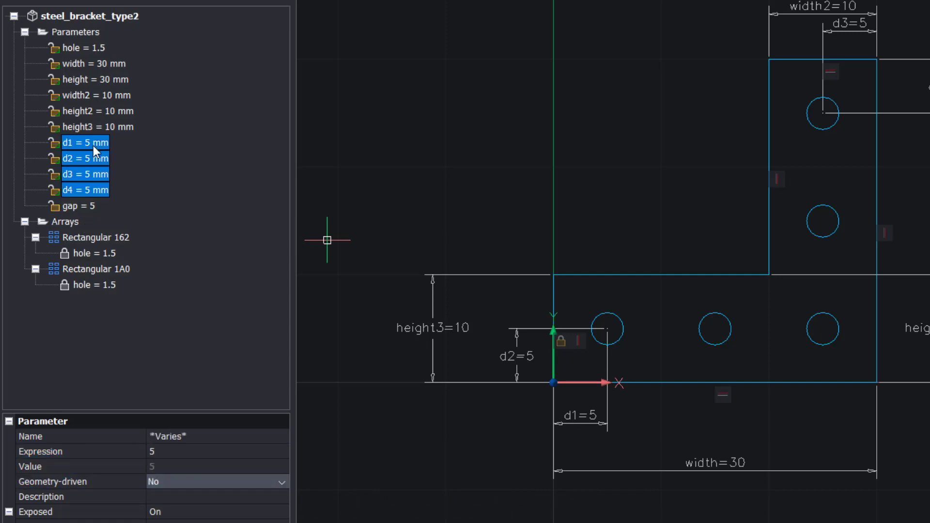
left_click(196, 452)
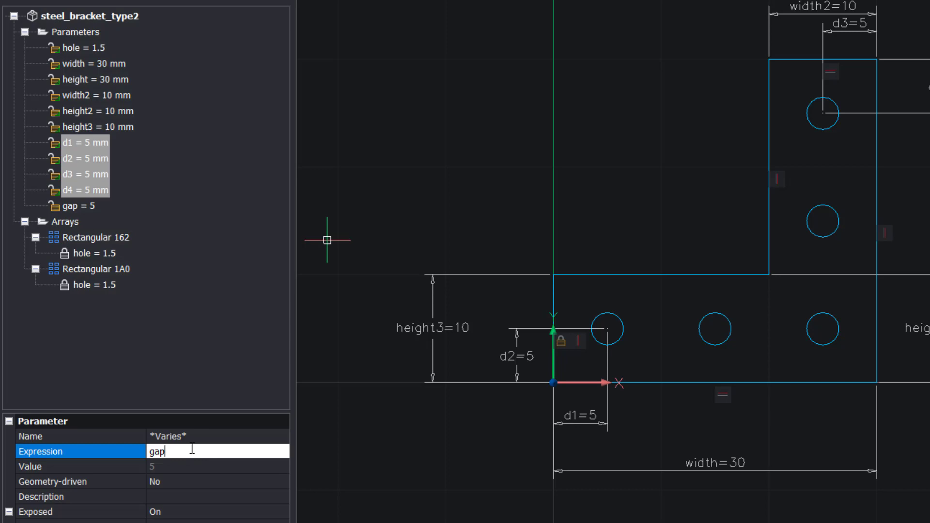
key("Tab")
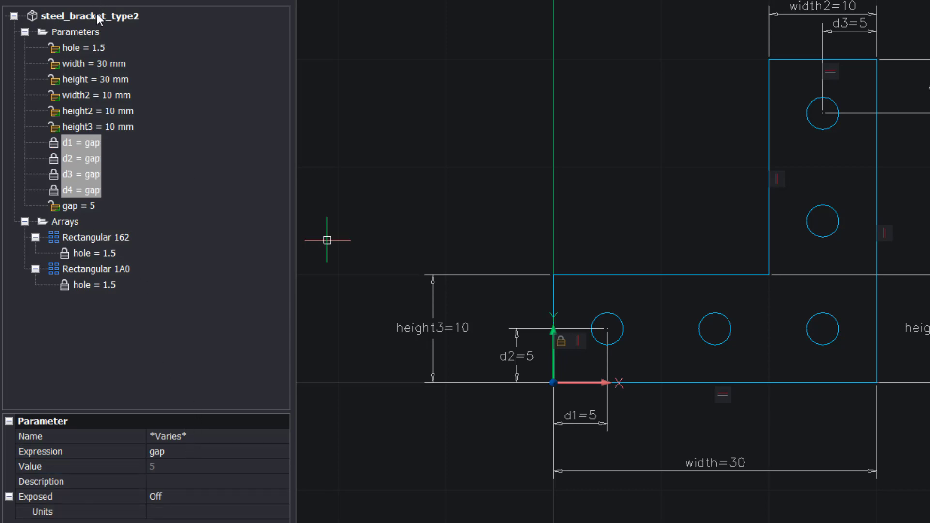
Step: Add four new parameters, v14 through v17
right_click(94, 30)
left_click(100, 42)
right_click(94, 30)
left_click(97, 43)
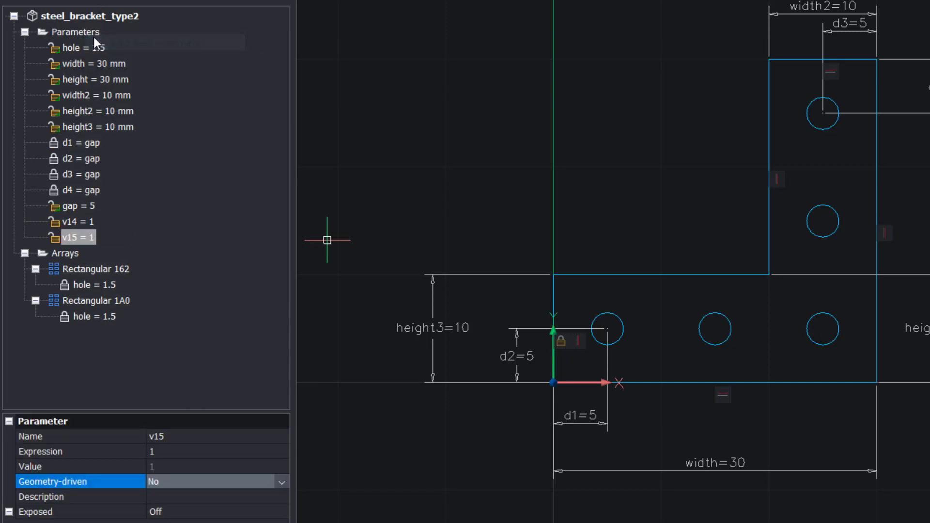
right_click(94, 34)
left_click(102, 43)
right_click(87, 28)
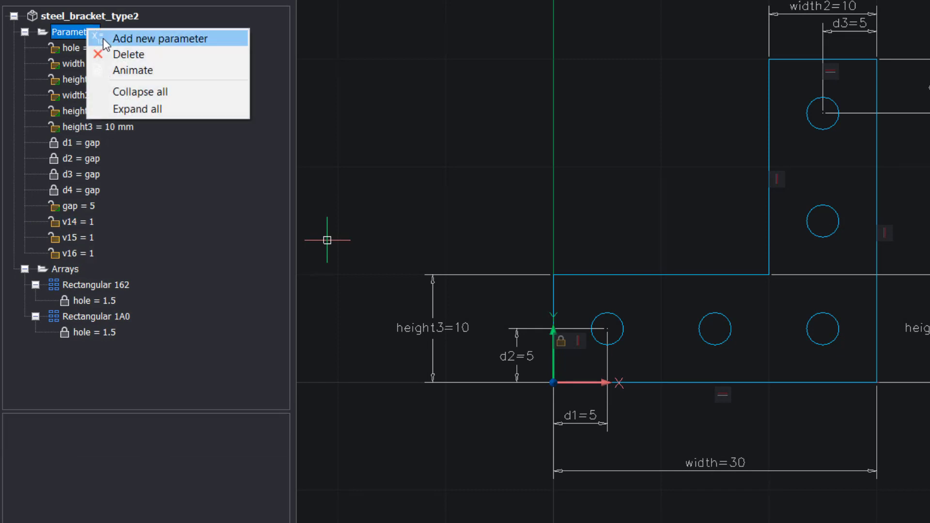
left_click(103, 39)
Step: Rename v14 to nw = width/10 and v15 to nh = height3/10
left_click(83, 223)
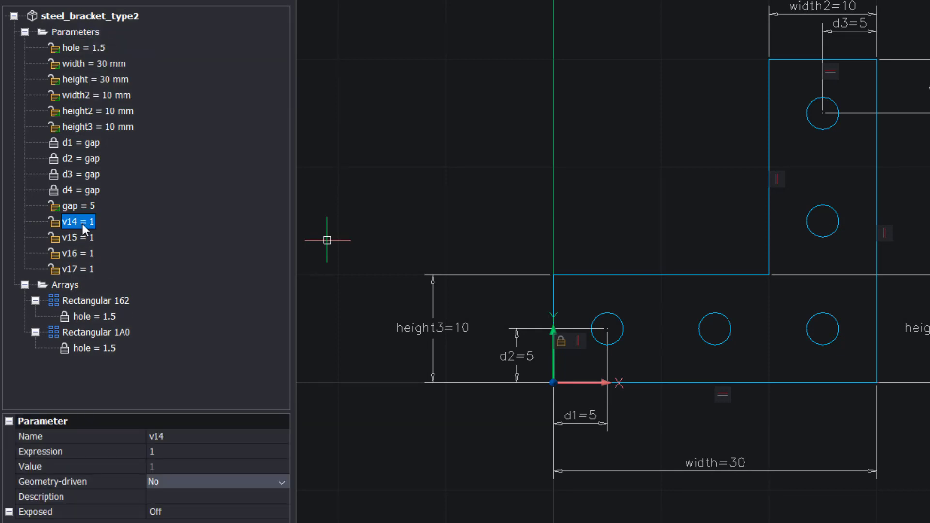
left_click(173, 435)
type("nw")
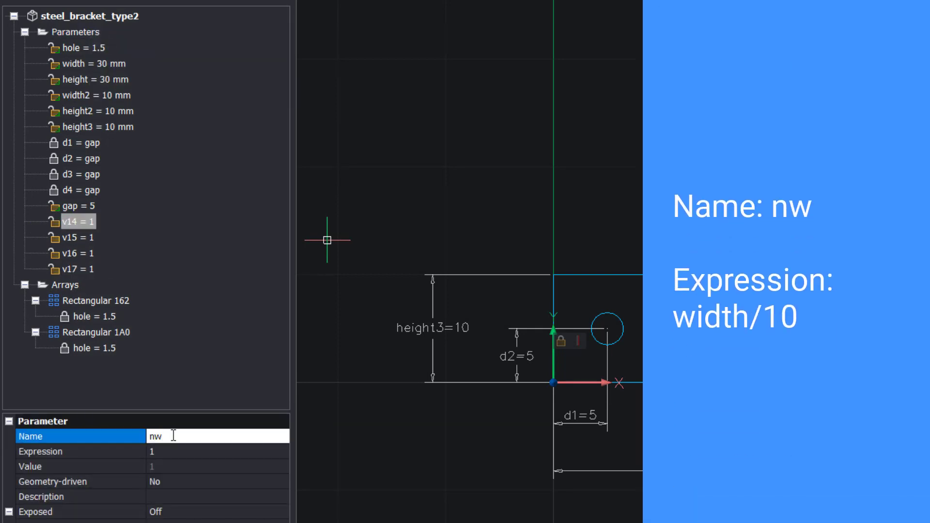
key("Tab")
type("wi")
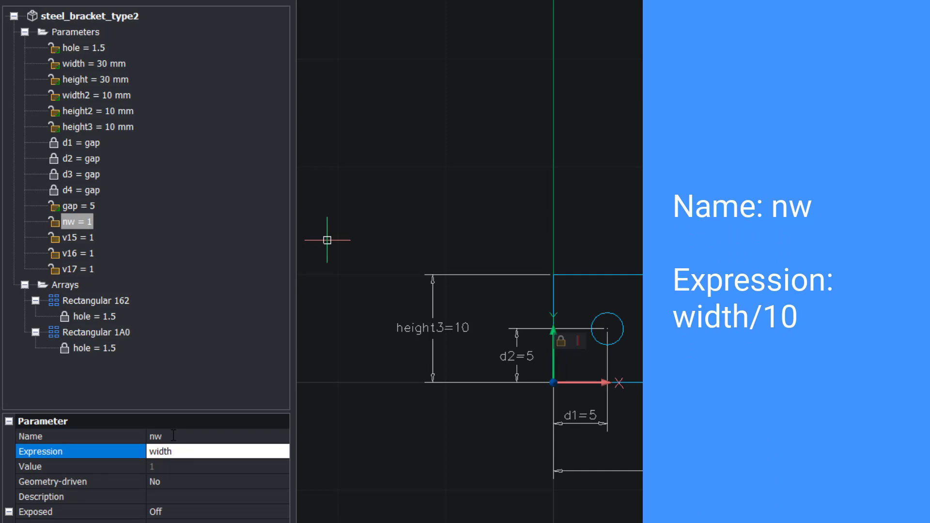
type("dth/10")
key("Tab")
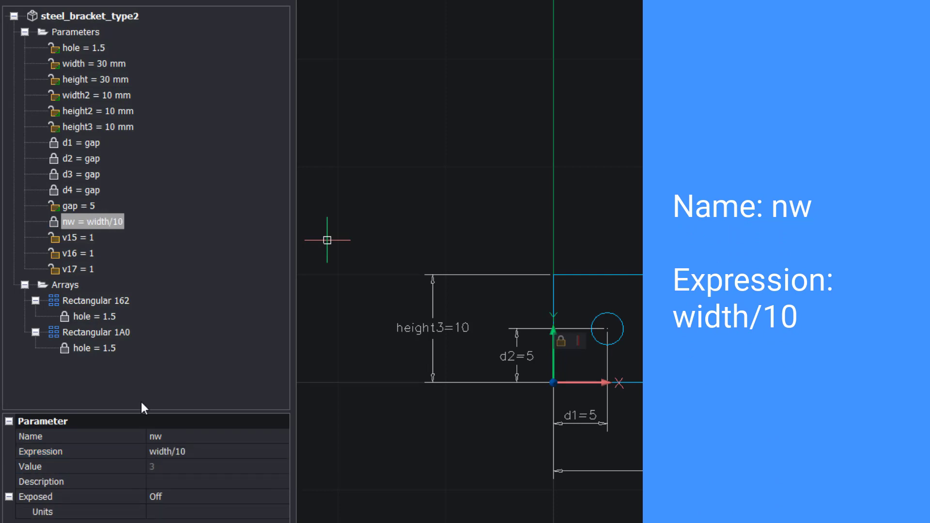
left_click(82, 236)
left_click(197, 438)
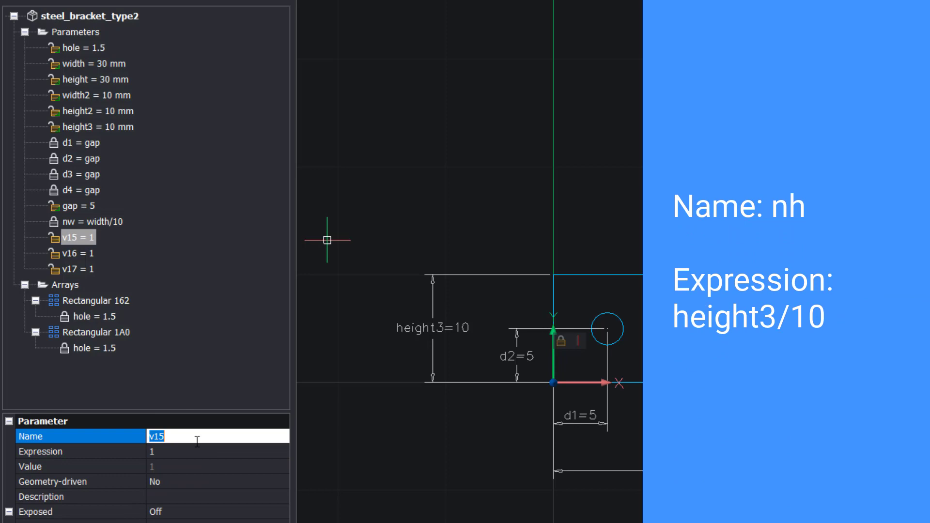
type("nh")
key("Tab")
type("h")
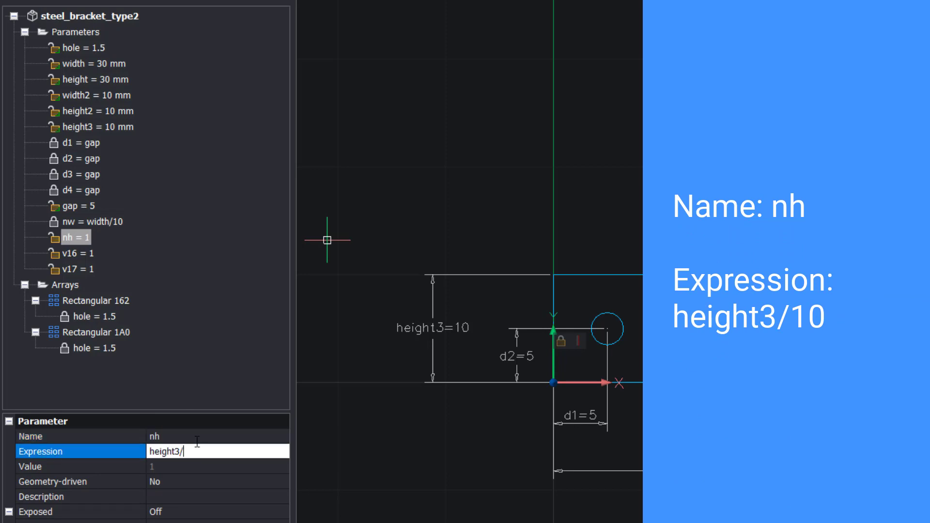
key("Tab")
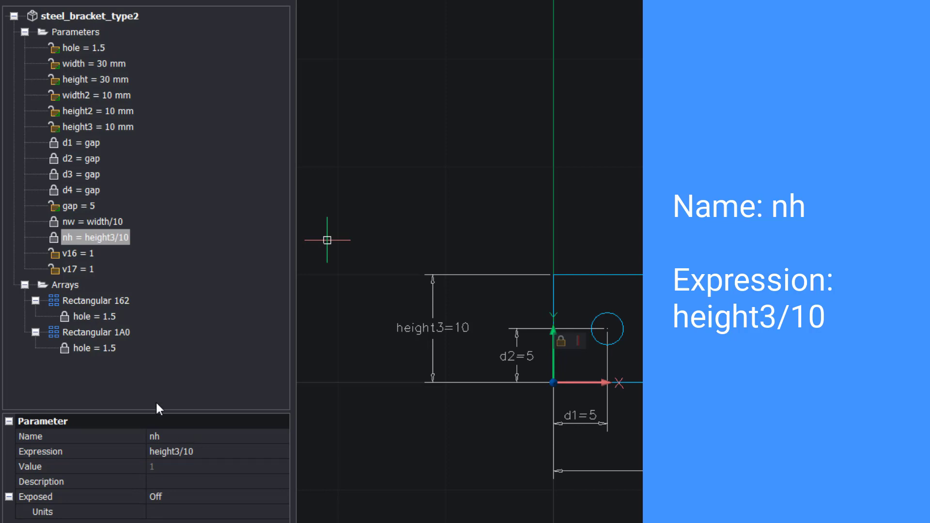
Step: Rename v16 to mh = (height-height3)/10 and v17 to mw = width2/10
left_click(97, 253)
left_click(202, 436)
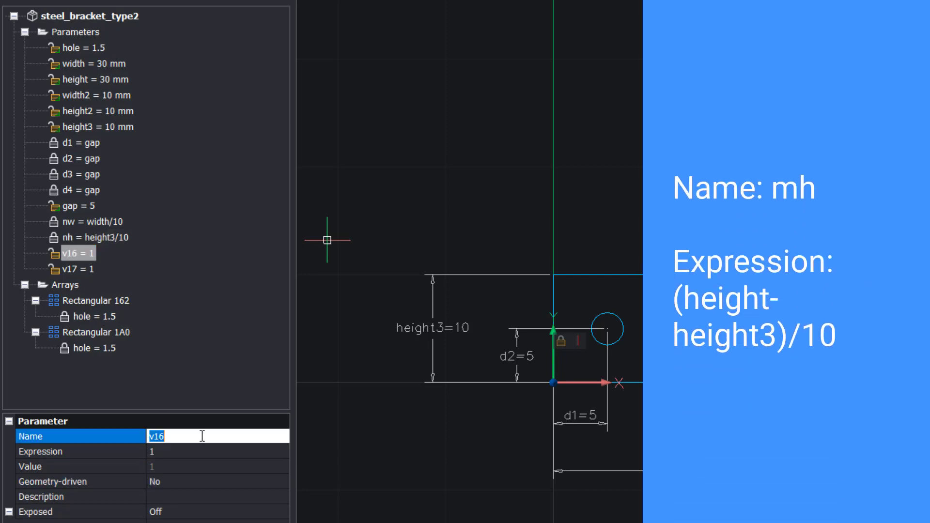
type("mh")
key("Tab")
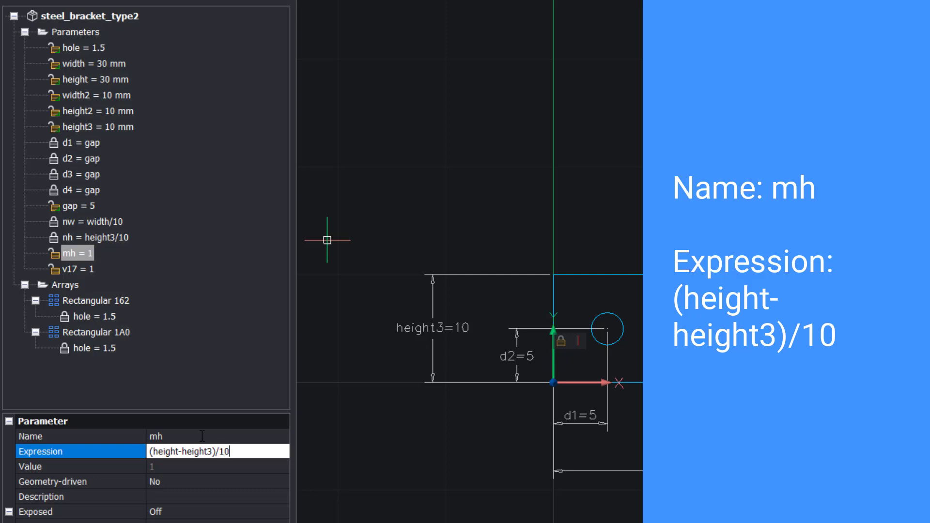
key("Return")
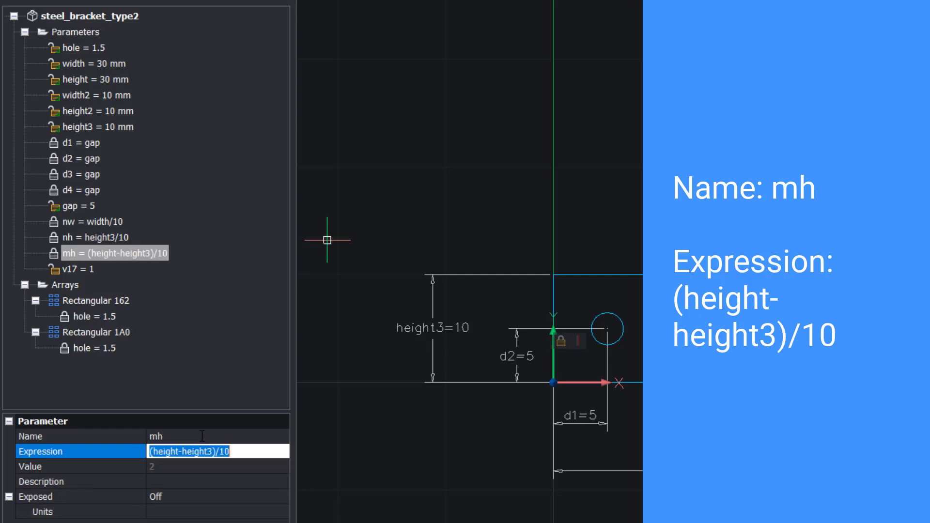
left_click(77, 269)
left_click(187, 437)
key("BackSpace")
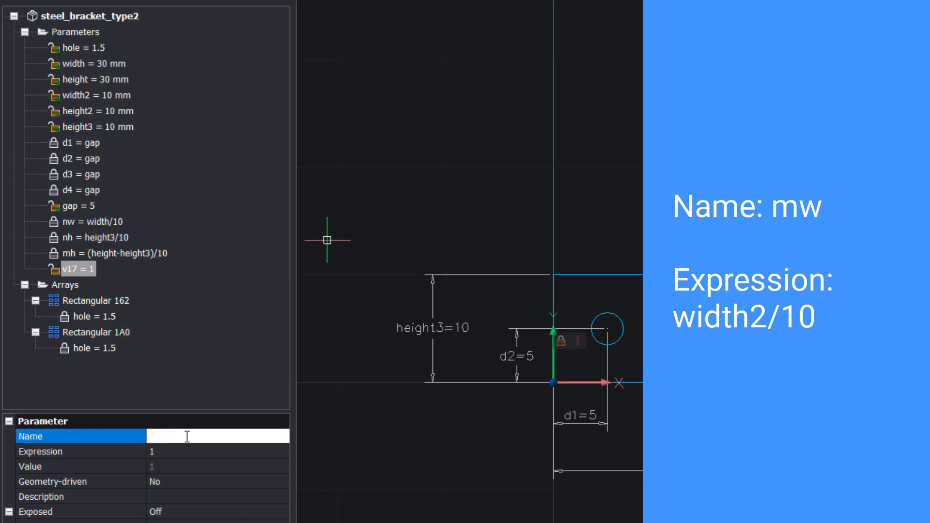
key("Tab")
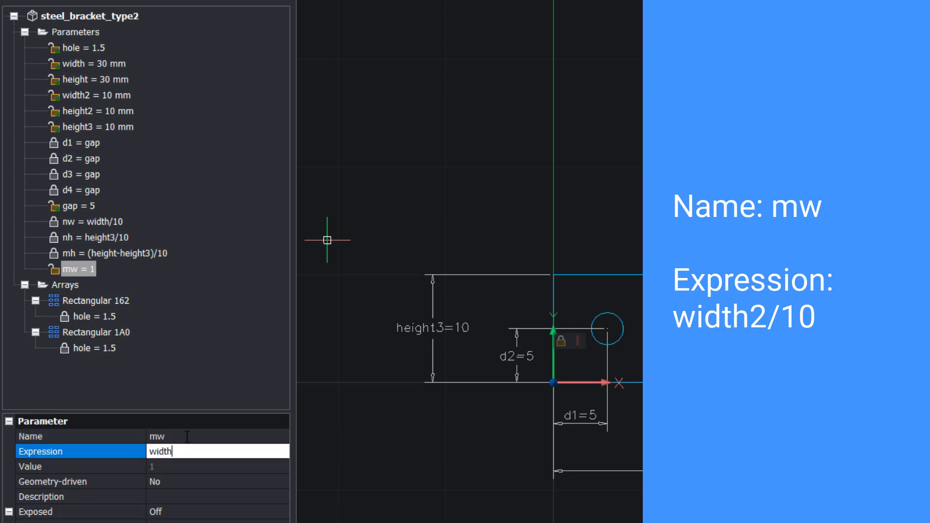
key("Return")
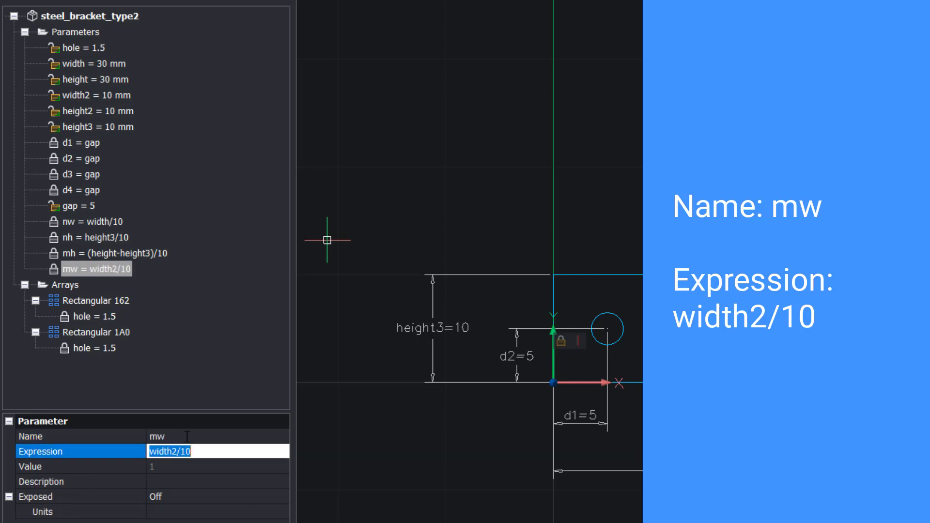
Step: Set Rectangular 162's columns to nw and rows to nh
left_click(95, 302)
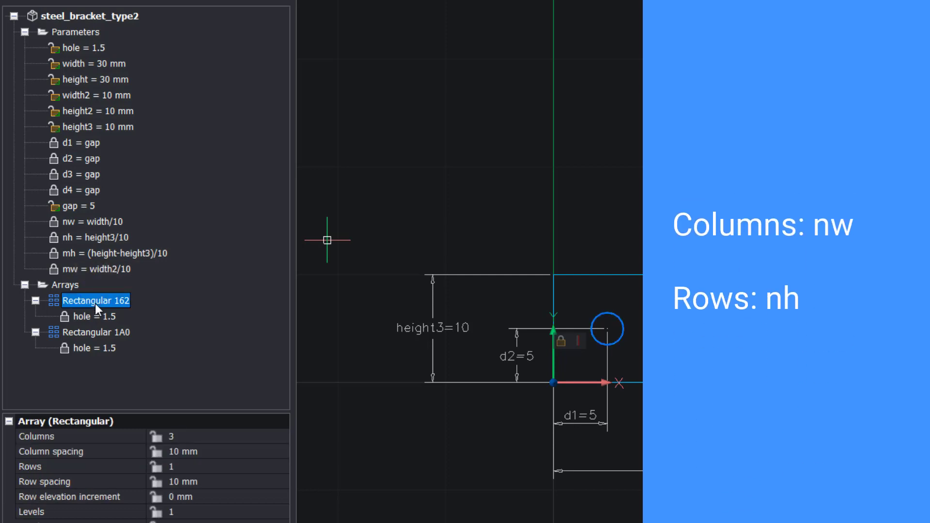
left_click(182, 435)
type("n")
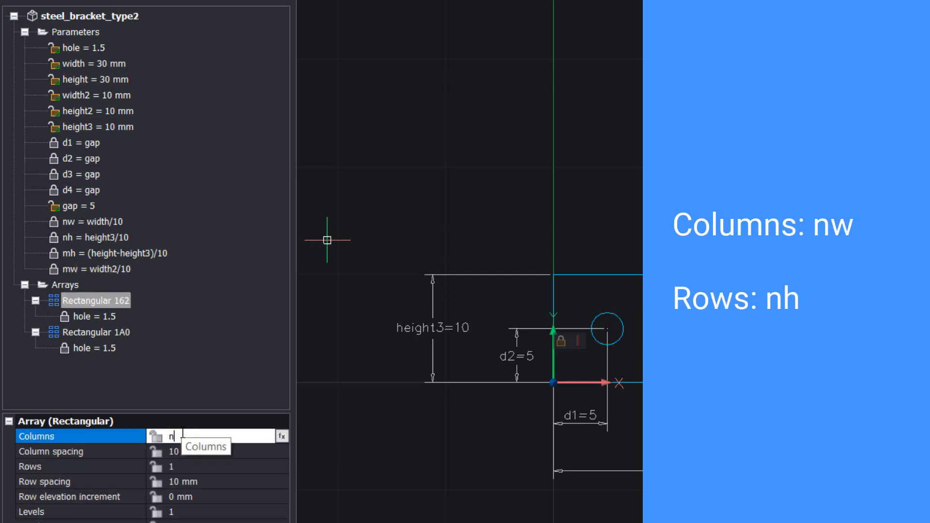
type("w")
key("Tab")
key("Tab")
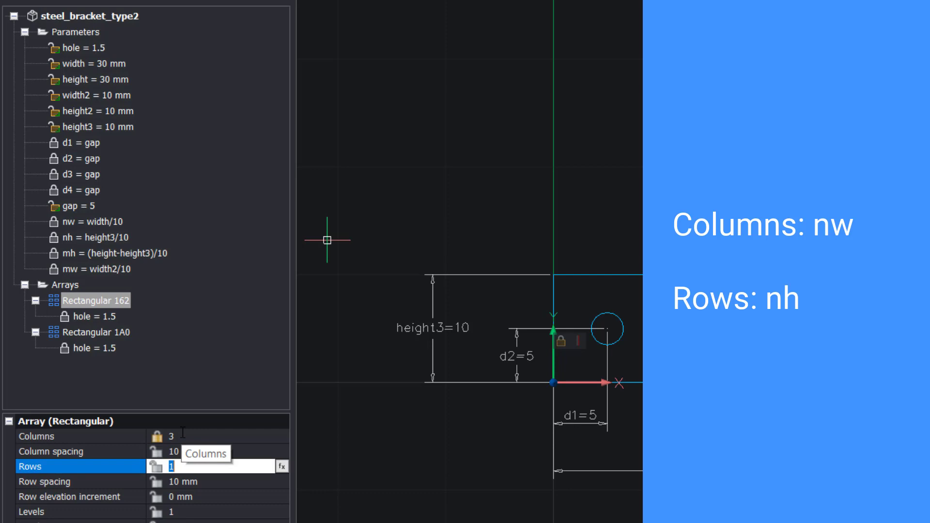
type("nh")
key("Tab")
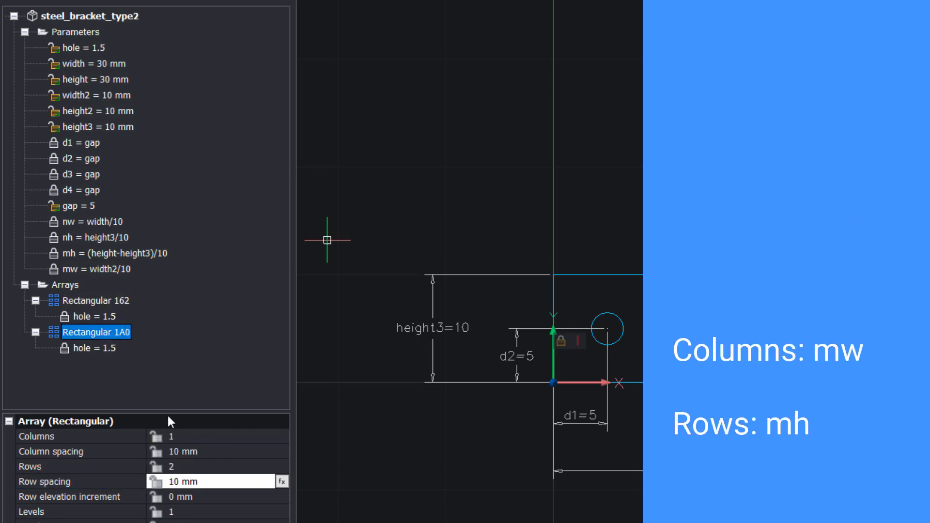
Step: Set Rectangular 1A0's column count to mw
left_click(174, 436)
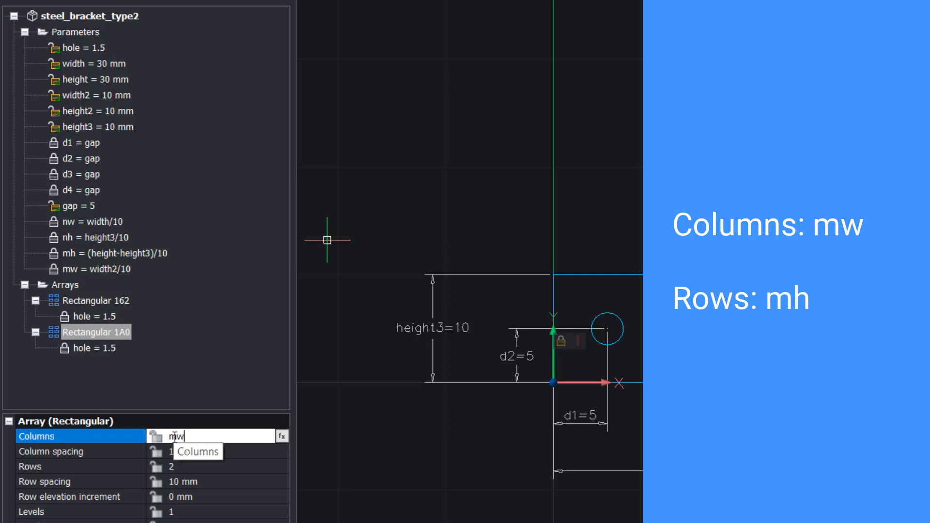
type("mw")
key("Tab")
key("Tab")
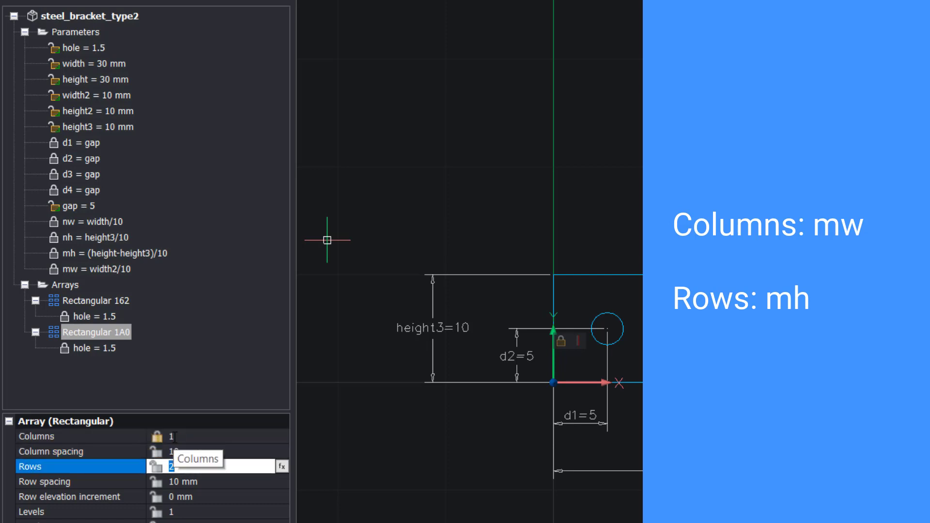
key("Tab")
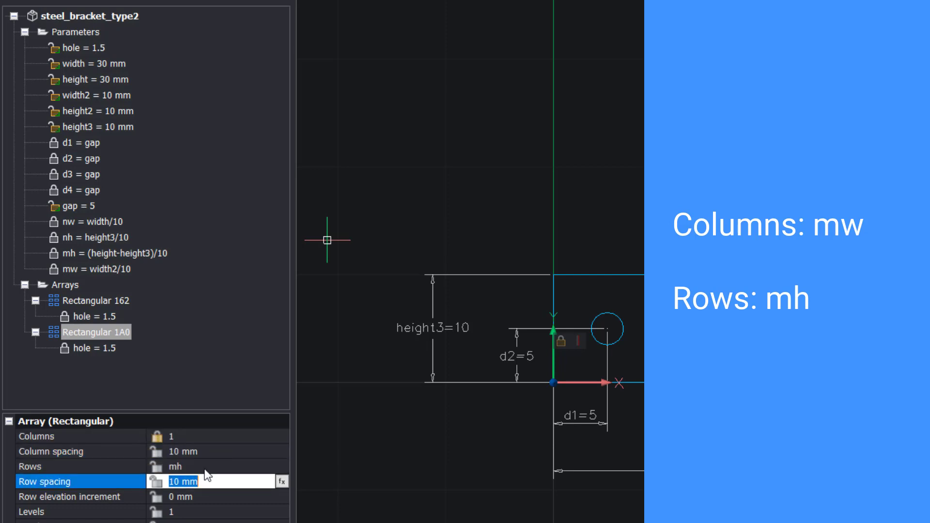
Step: Change the width2 parameter's expression to 30
left_click(95, 97)
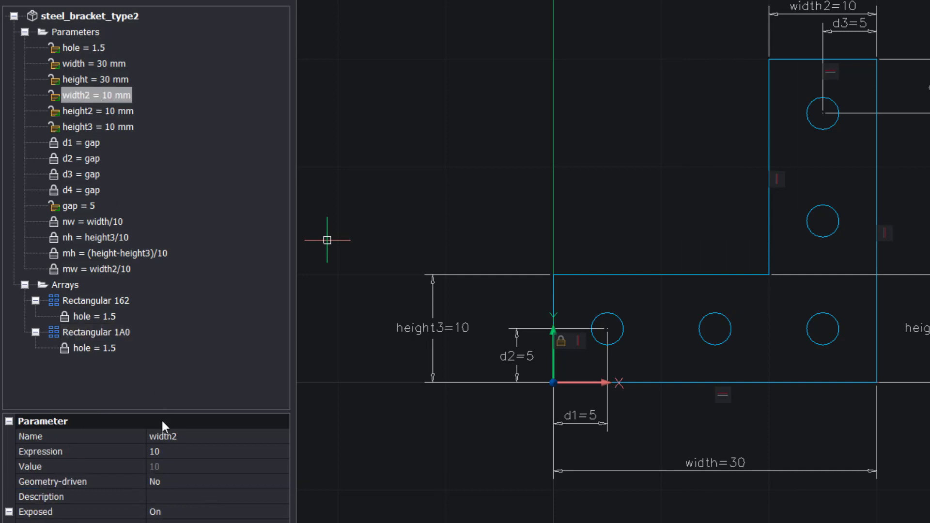
double_click(169, 453)
type("30")
key("Tab")
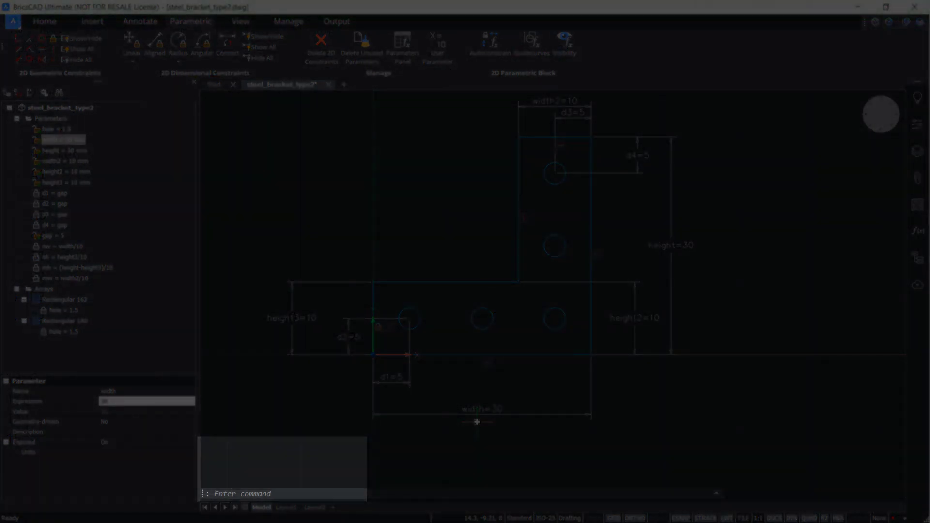
Step: Run DESIGNTABLE and load l_bracket.csv as the bracket's design table
type("designtable")
key("Return")
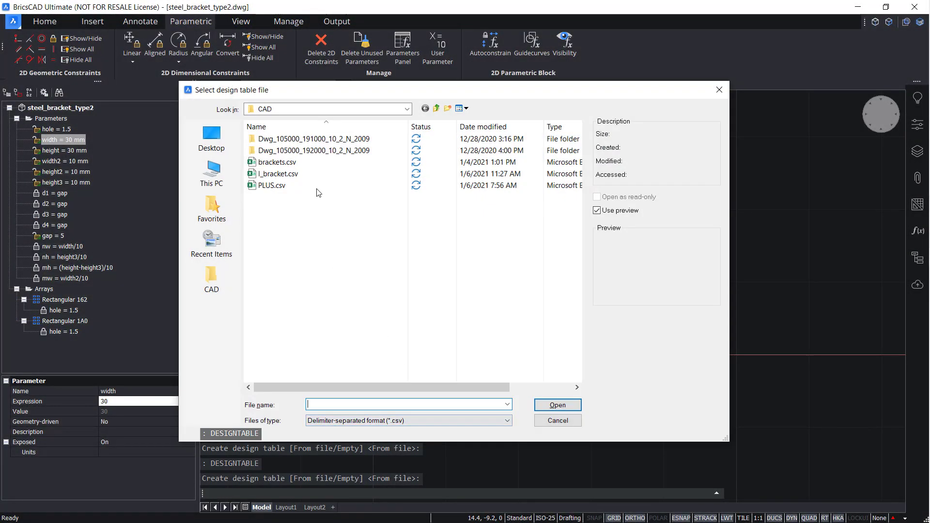
left_click(315, 178)
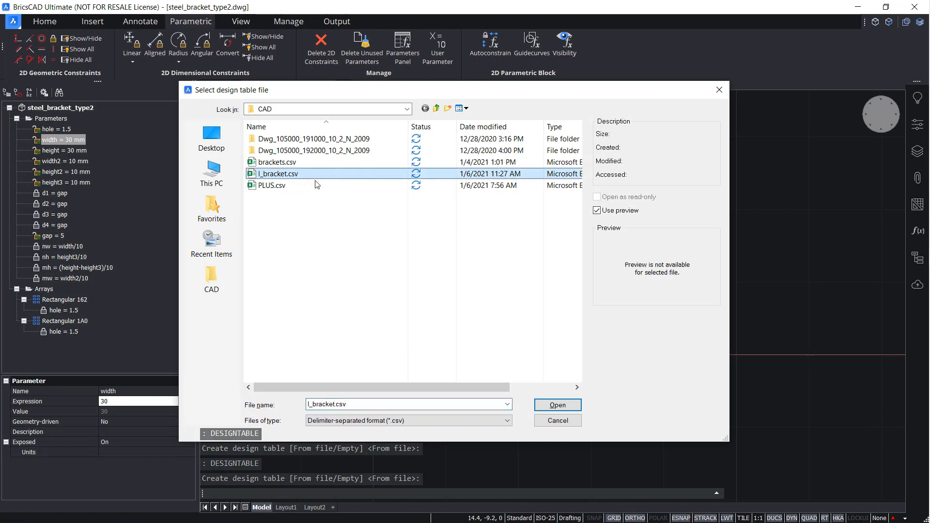
left_click(551, 405)
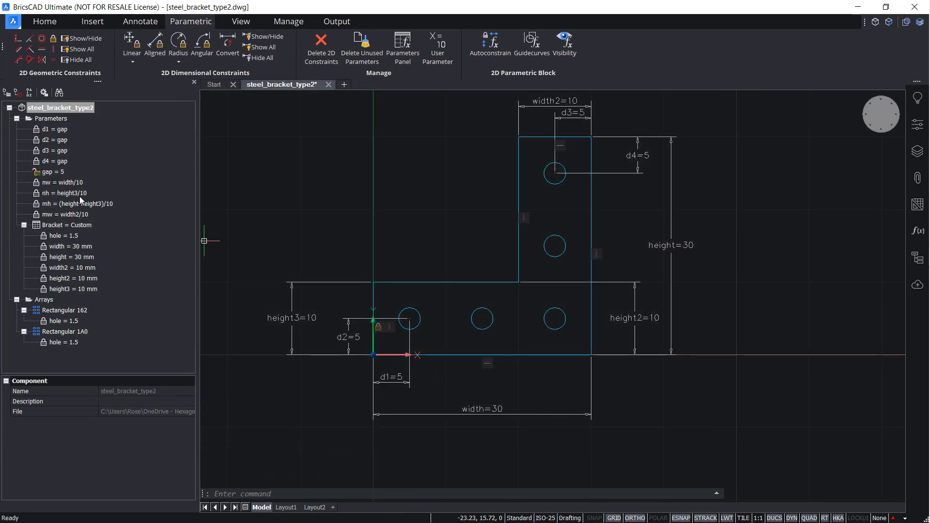
Step: Switch Bracket from Custom to A1, then step through configurations to B4 (width 50, height 40)
left_click(57, 226)
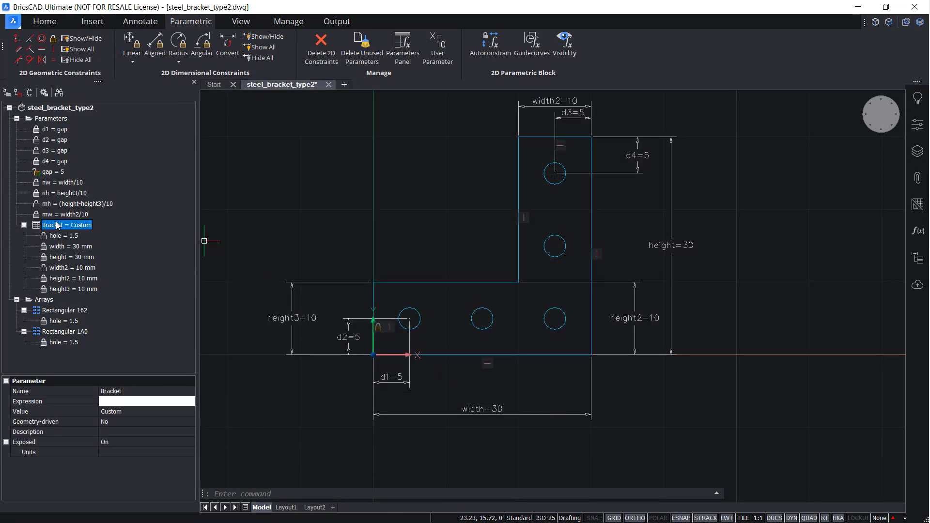
left_click(156, 412)
left_click(160, 412)
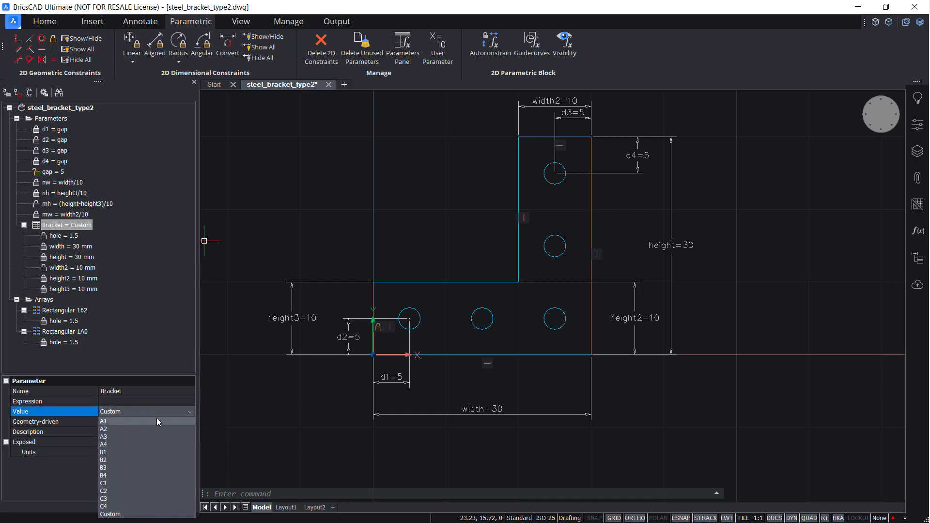
left_click(156, 420)
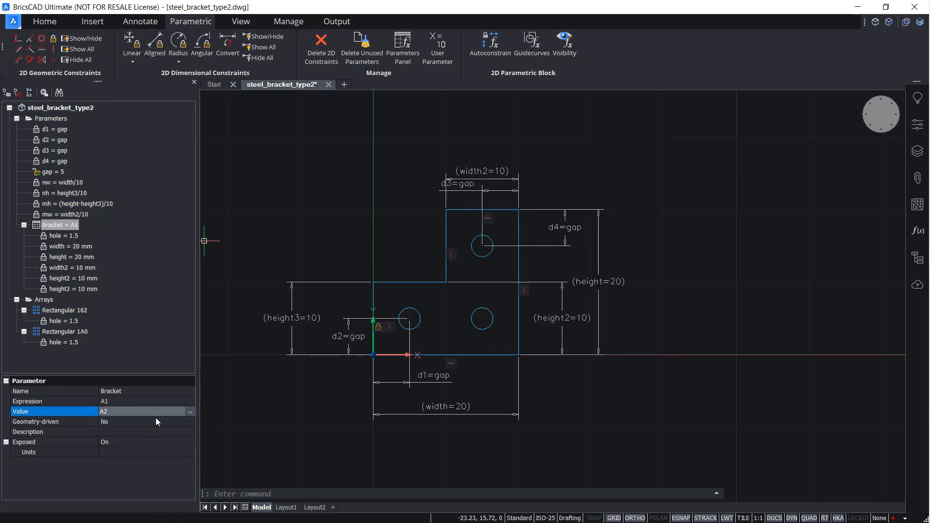
key("Down")
key("Down")
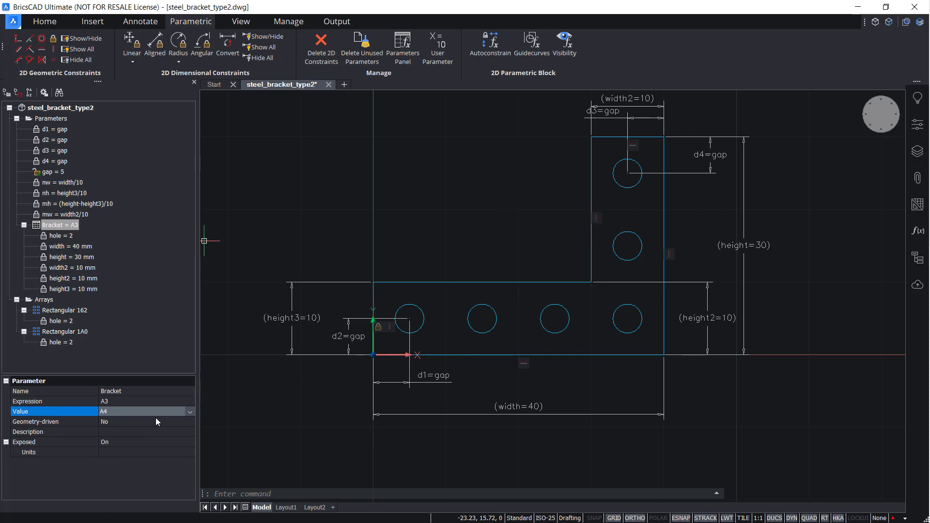
key("Down")
key("Down")
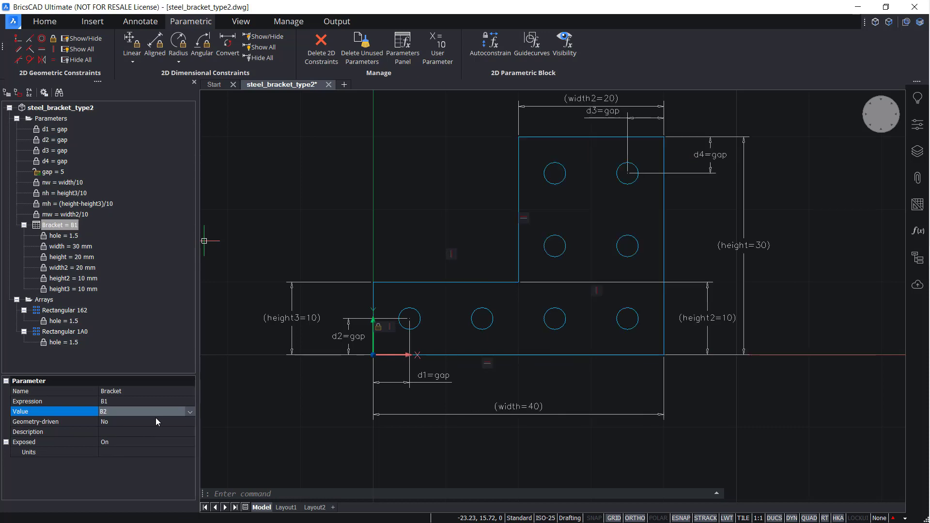
key("Down")
key("Down")
key("Down")
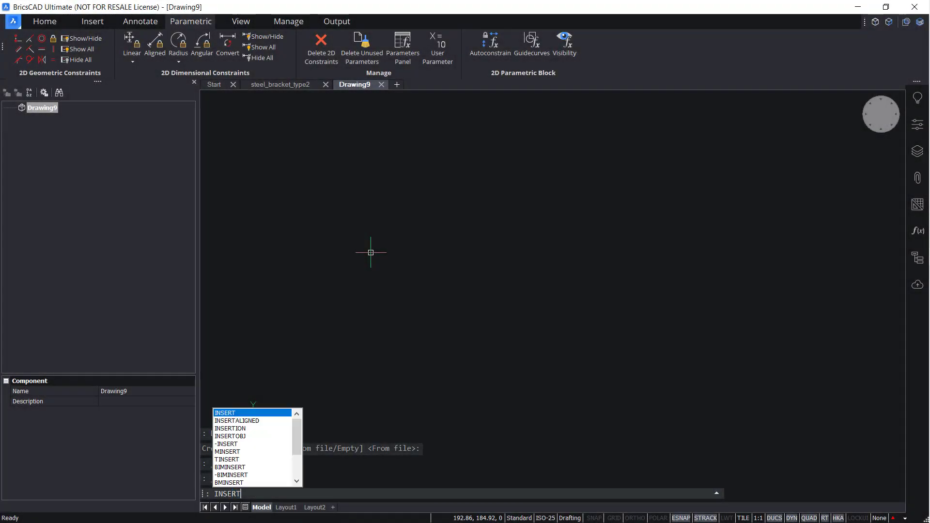
Step: Insert steel_bracket_type2.dwg as a block into Drawing9 and select the placed block
key("Return")
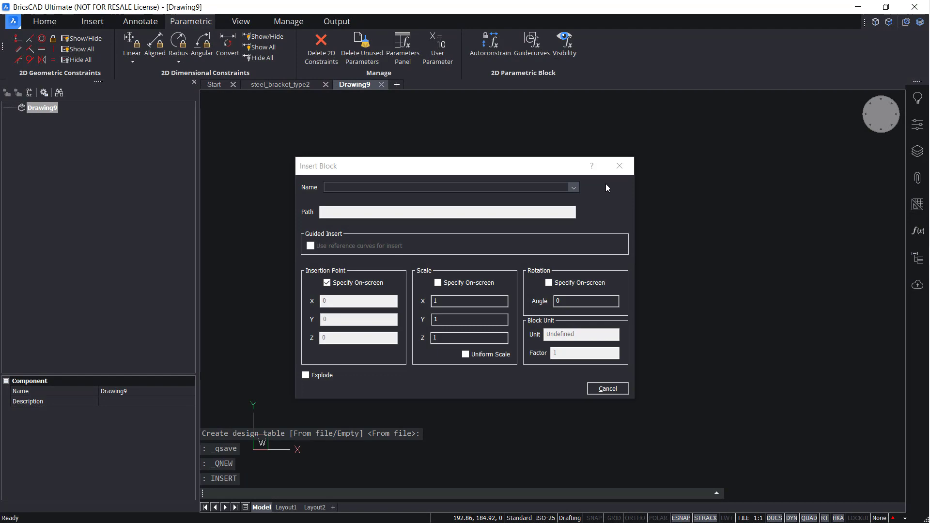
left_click(606, 188)
left_click(379, 302)
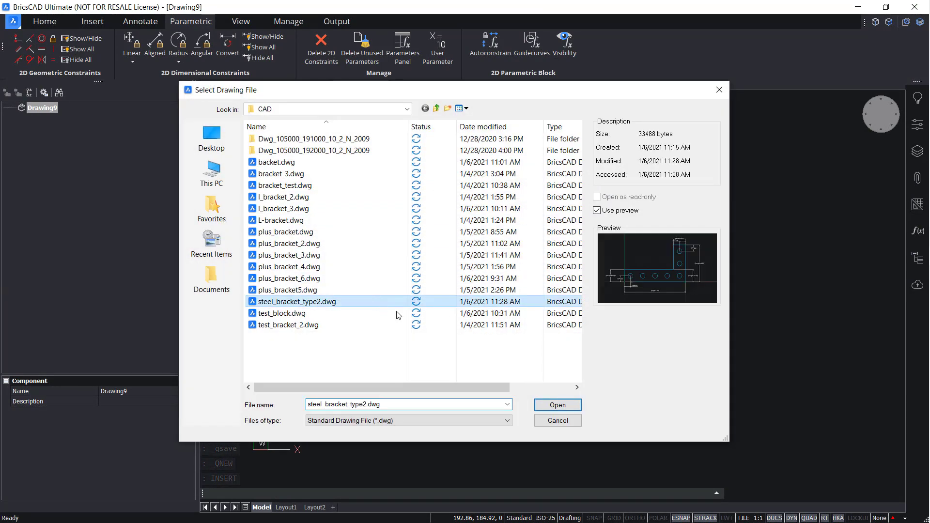
left_click(557, 406)
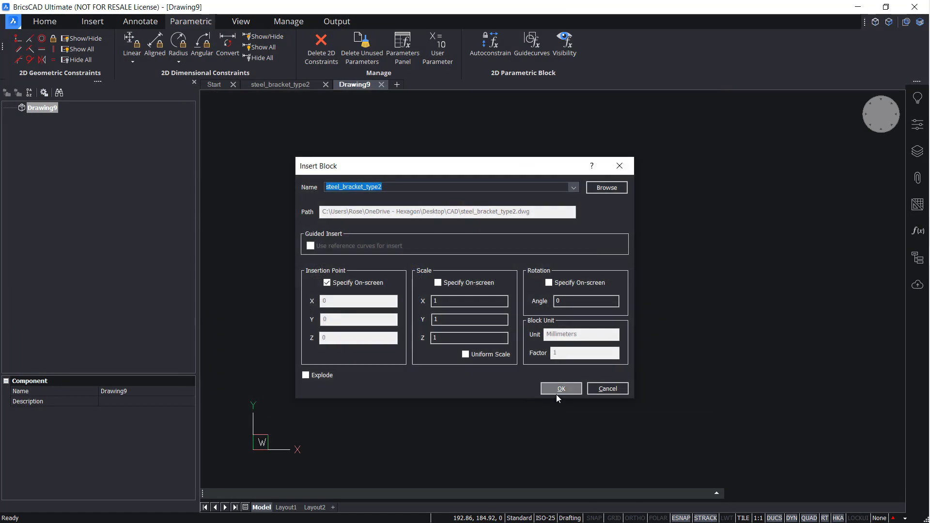
left_click(558, 389)
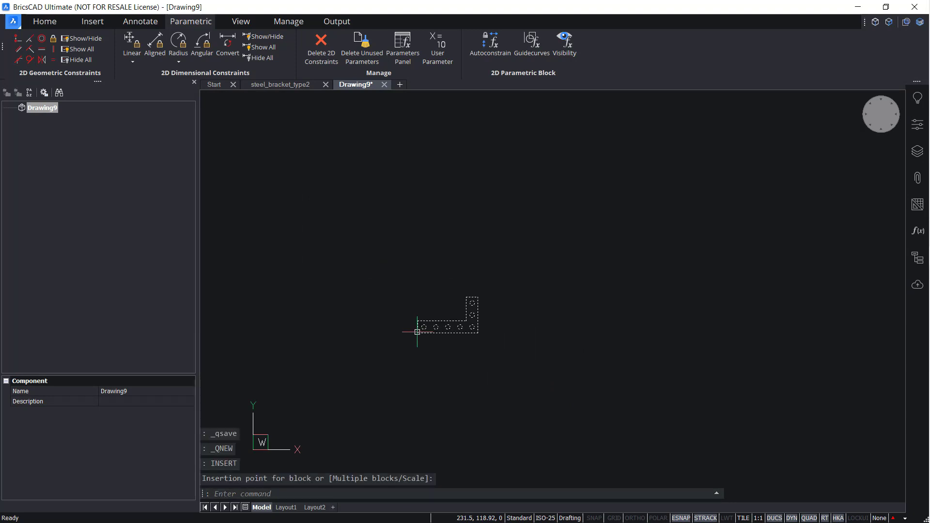
left_click(417, 332)
left_click(373, 270)
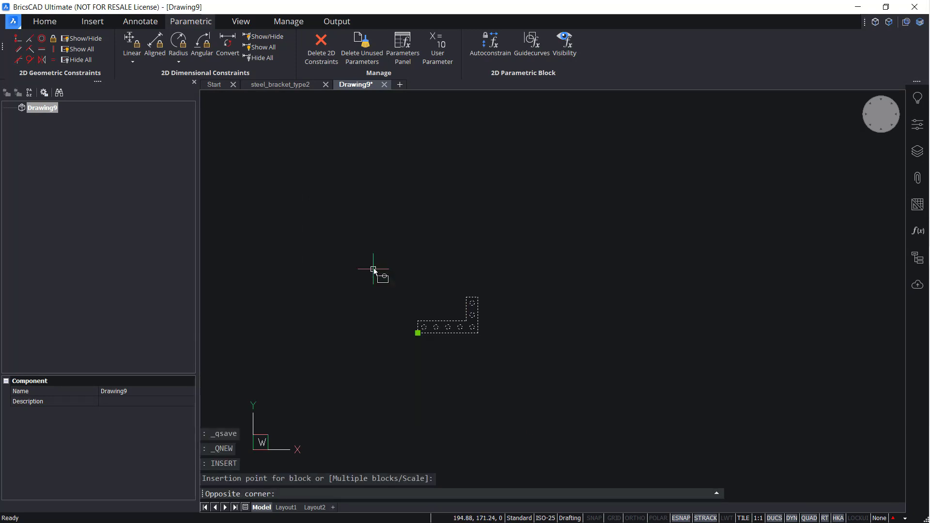
left_click(374, 270)
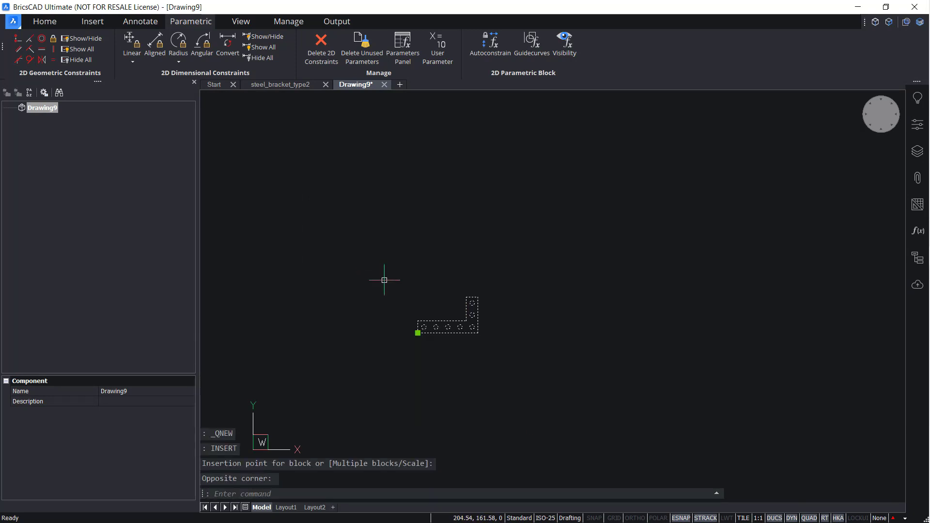
Step: In the block's properties, set the Bracket configuration to B4, then C4
left_click(922, 132)
left_click(822, 446)
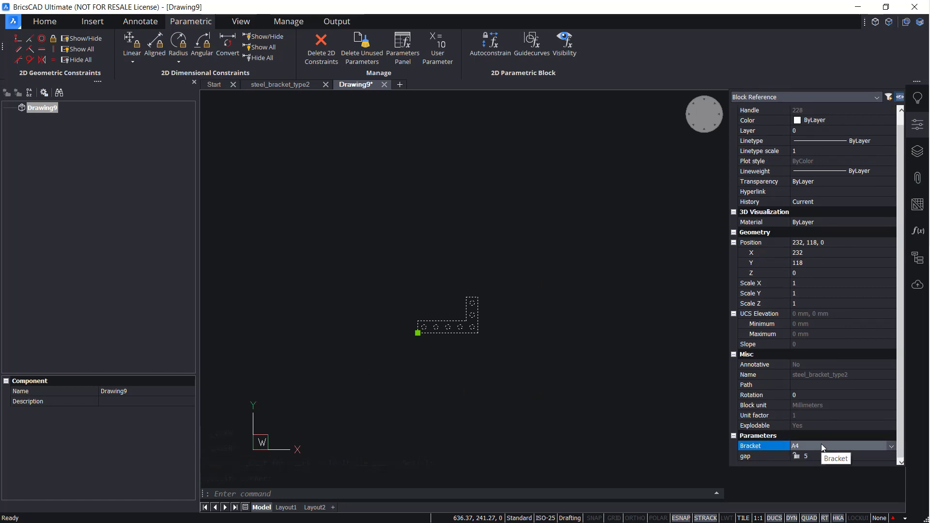
left_click(822, 444)
left_click(820, 394)
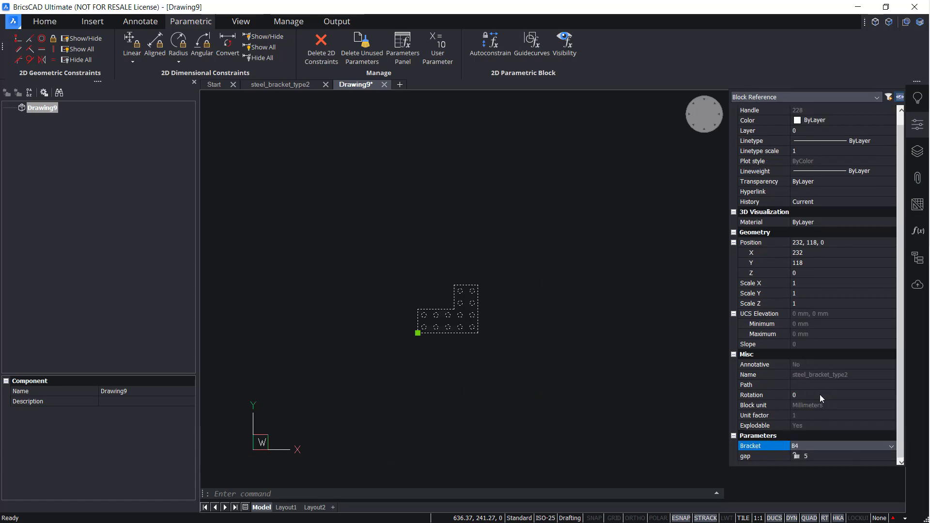
left_click(834, 446)
left_click(829, 435)
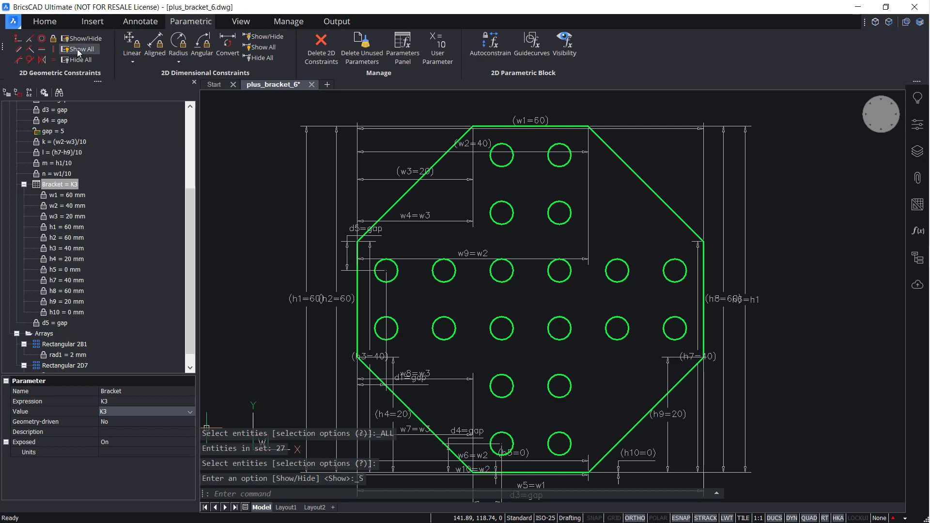
Step: Show all constraints on the plus_bracket_6 plate and set its configuration to A1
left_click(78, 50)
left_click(147, 411)
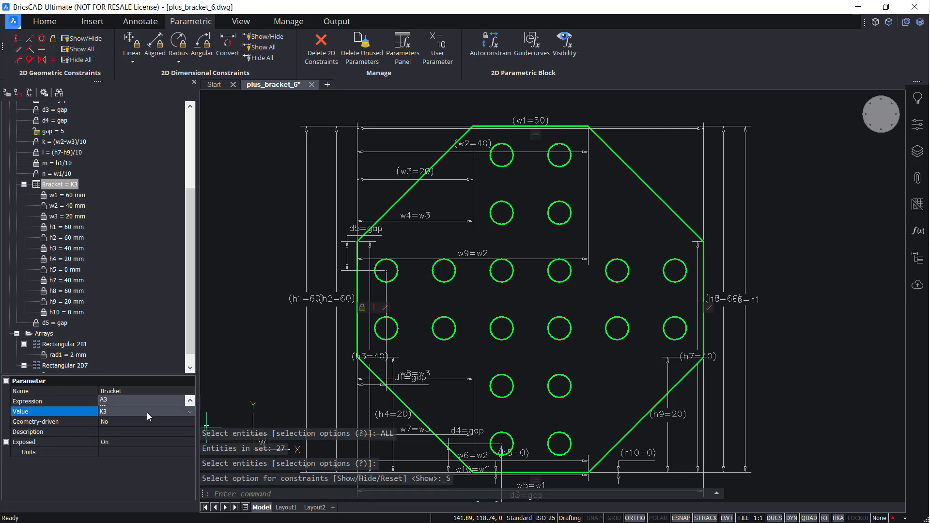
left_click(147, 412)
left_click(165, 220)
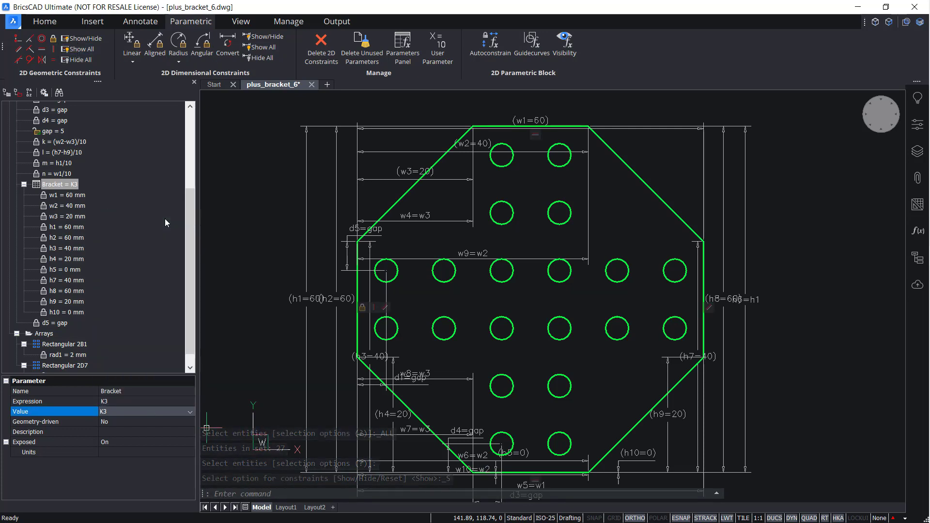
Step: Step through the C, E, F and J configurations to the octagonal K plate
key("Down")
key("Down")
key("Down")
key("Down")
key("Down")
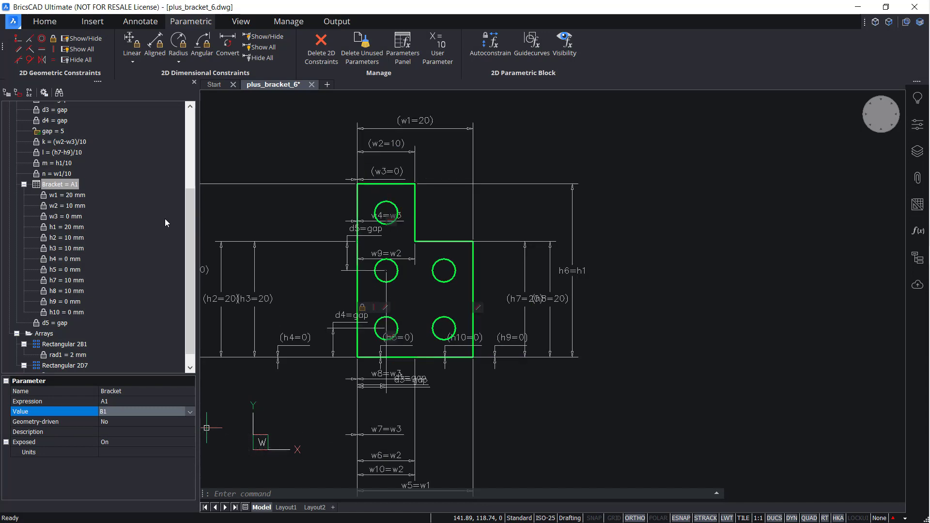
key("Down")
key("Down")
key("Down")
key("Down")
key("Down")
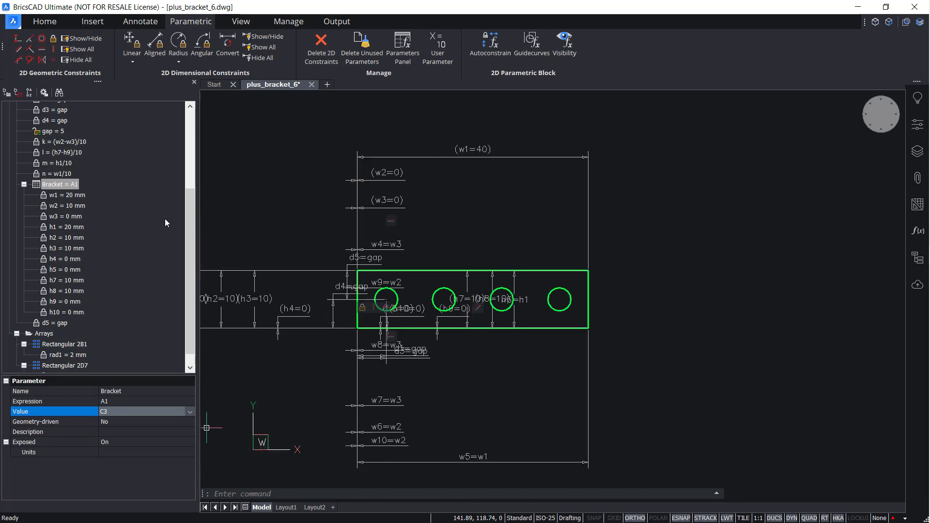
key("Down")
key("Down")
key("Down")
key("Down")
key("Down")
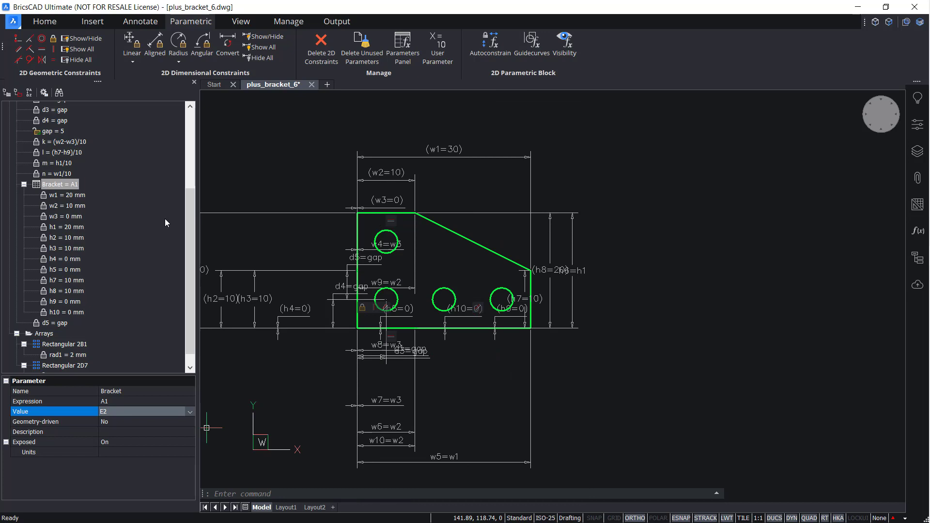
key("Down")
key("Down")
key("Down")
key("Down")
key("Down")
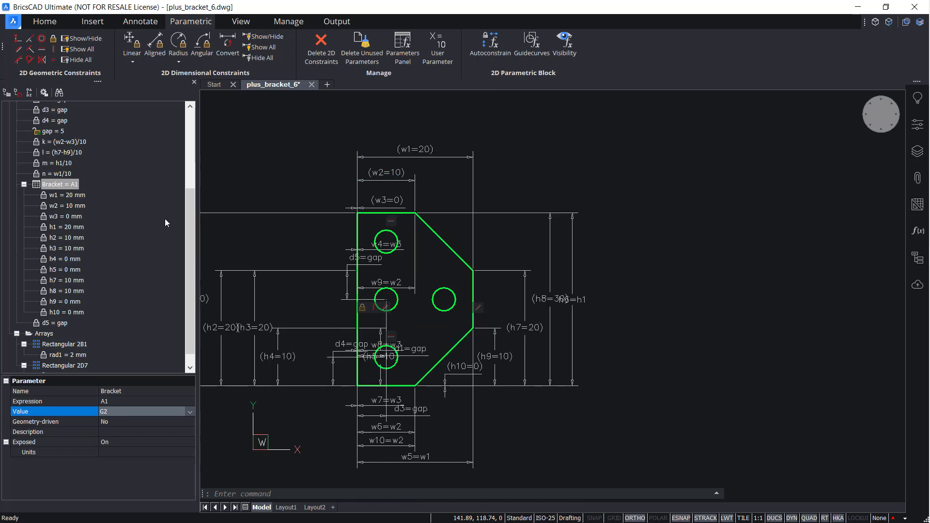
key("Down")
key("Down")
key("Down")
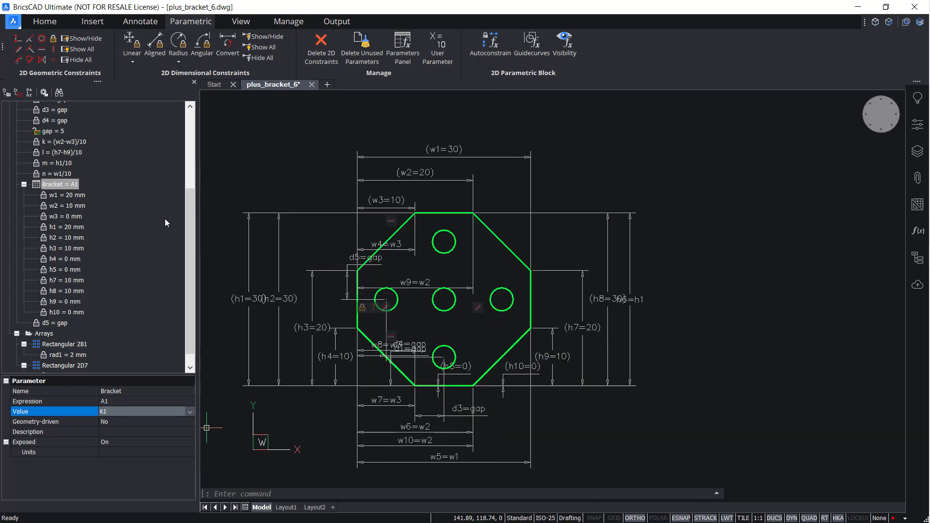